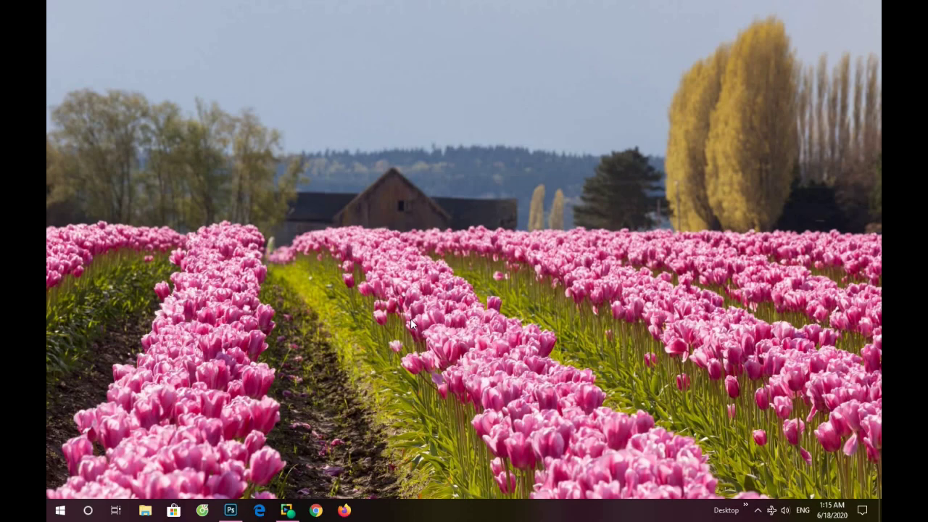
- Open the stadium photo 20200521_145301.jpg as a new Photoshop document
left_click(229, 510)
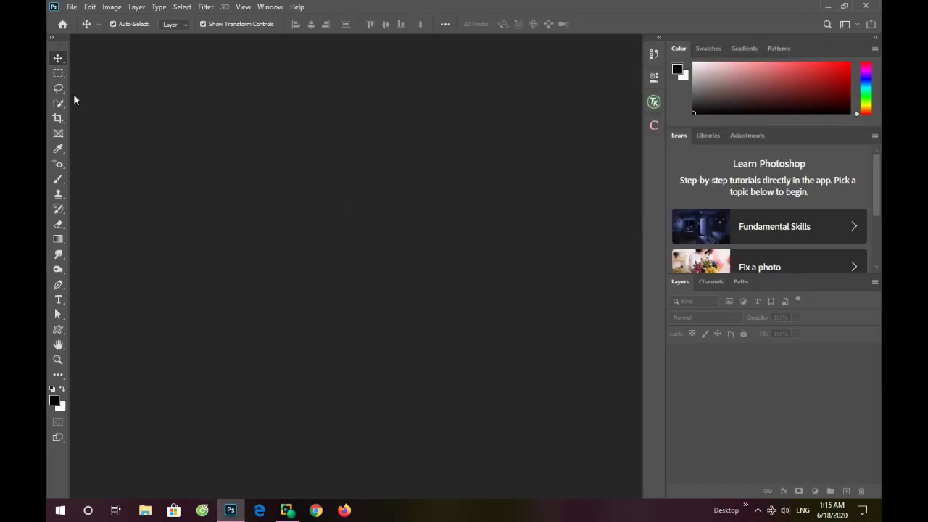
left_click(72, 7)
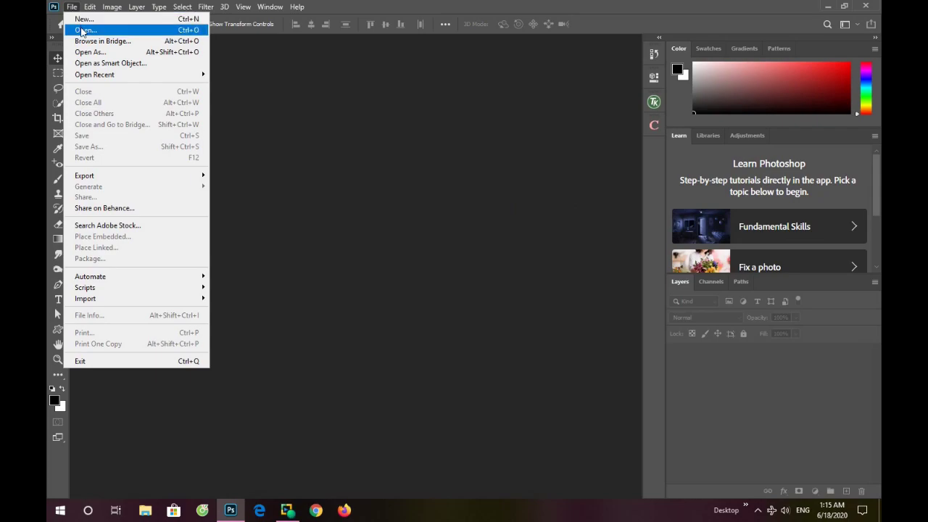
left_click(83, 30)
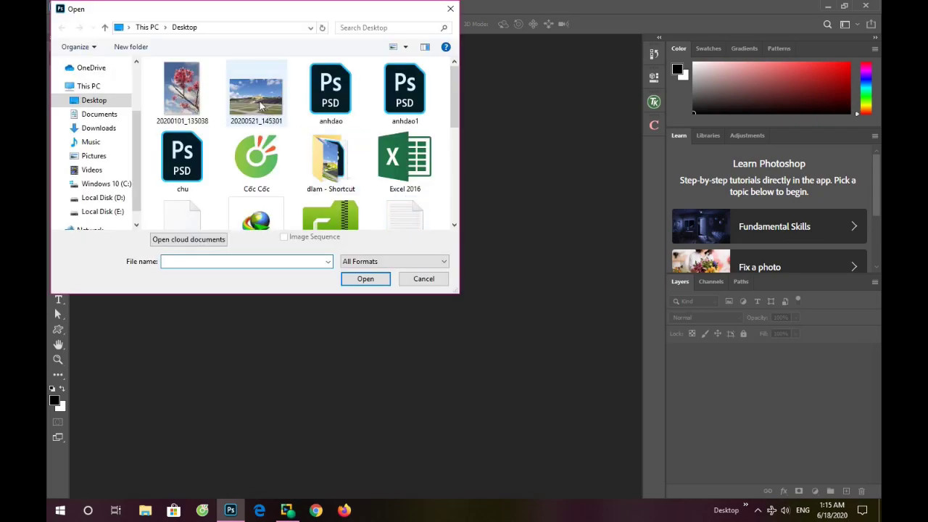
left_click(262, 106)
left_click(366, 279)
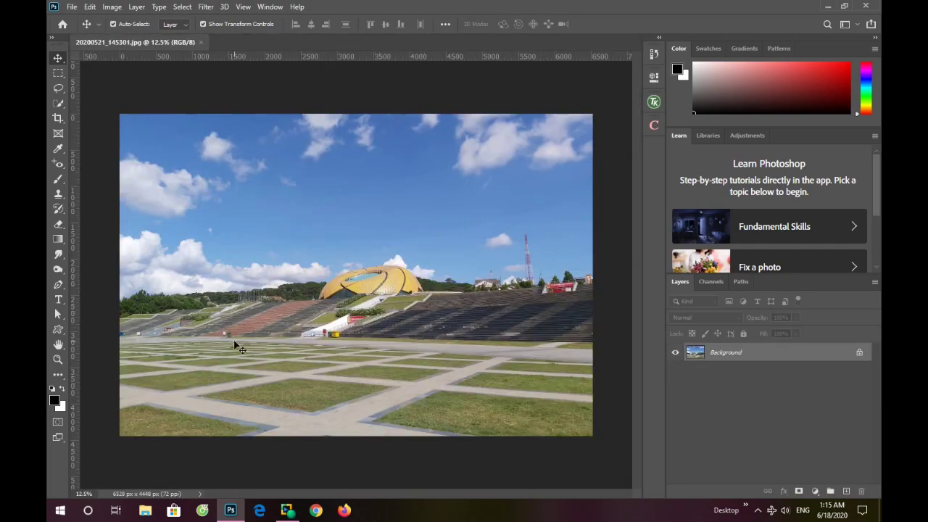
- Place a horizontal guide at about Y 3155.6 px along the plaza's far edge
scroll(374, 365, "up", 2)
scroll(373, 365, "down", 2)
scroll(374, 365, "up", 1)
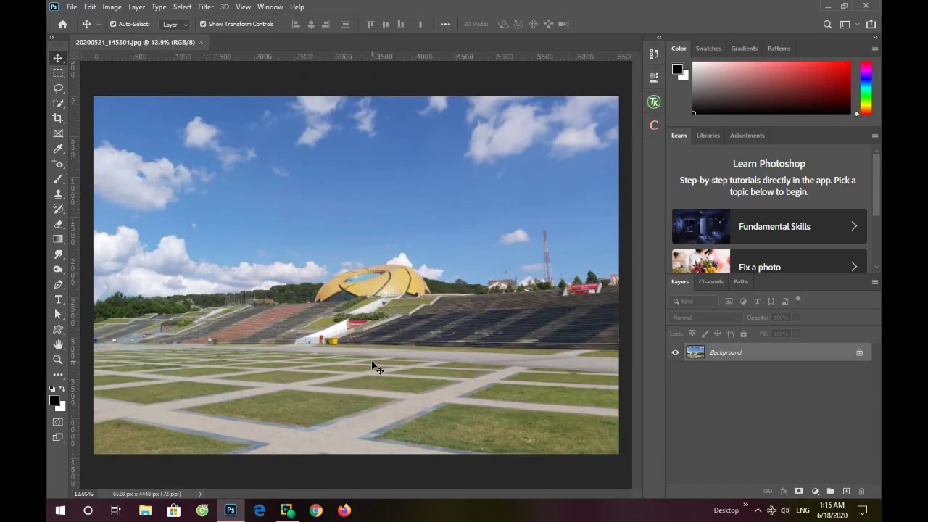
scroll(375, 365, "down", 1)
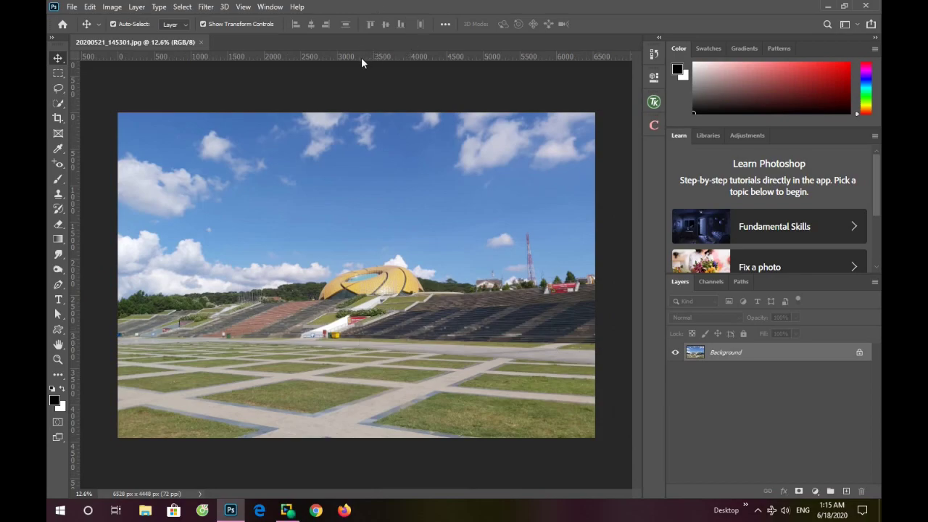
left_click_drag(362, 58, 380, 339)
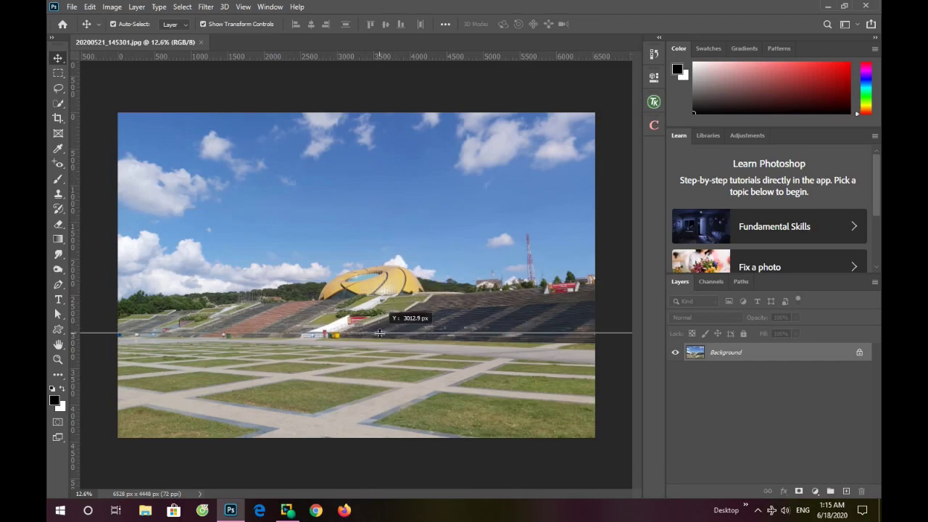
left_click_drag(381, 339, 381, 343)
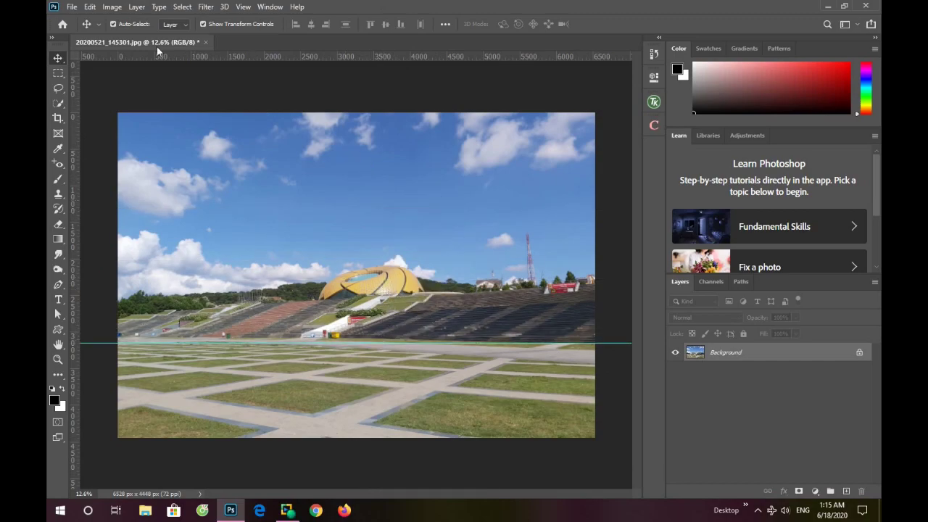
left_click(183, 7)
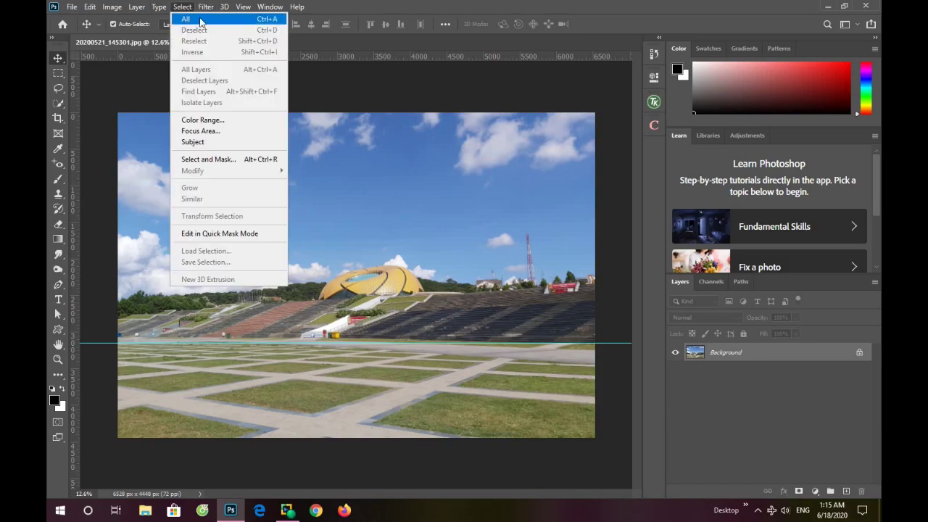
- Select all, then rotate the photo -0.69° and scale it to 103.58% with Free Transform
left_click(201, 20)
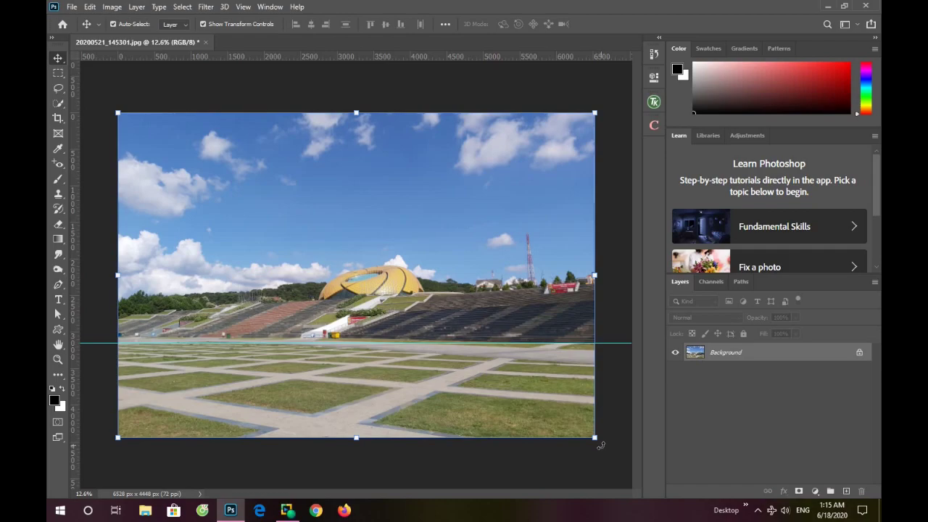
left_click(601, 445)
left_click_drag(602, 442, 604, 443)
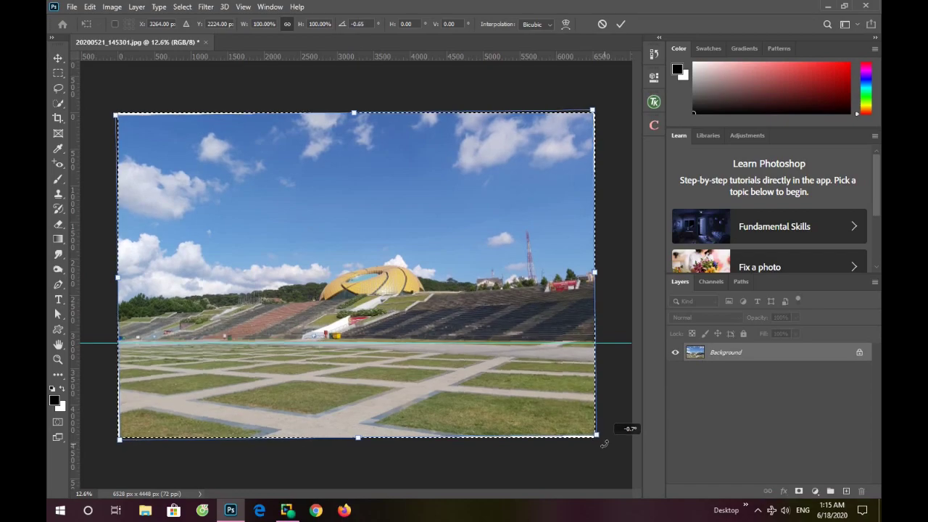
left_click_drag(604, 443, 605, 444)
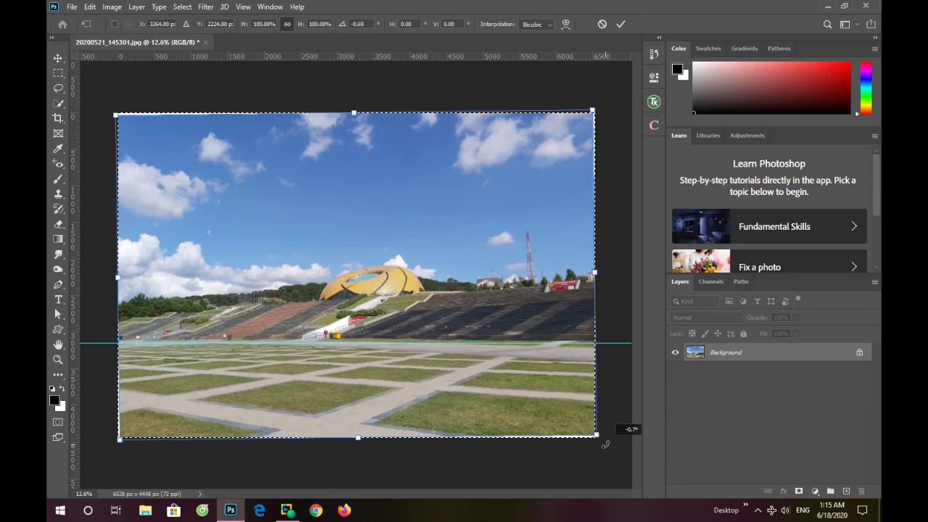
left_click_drag(605, 444, 605, 444)
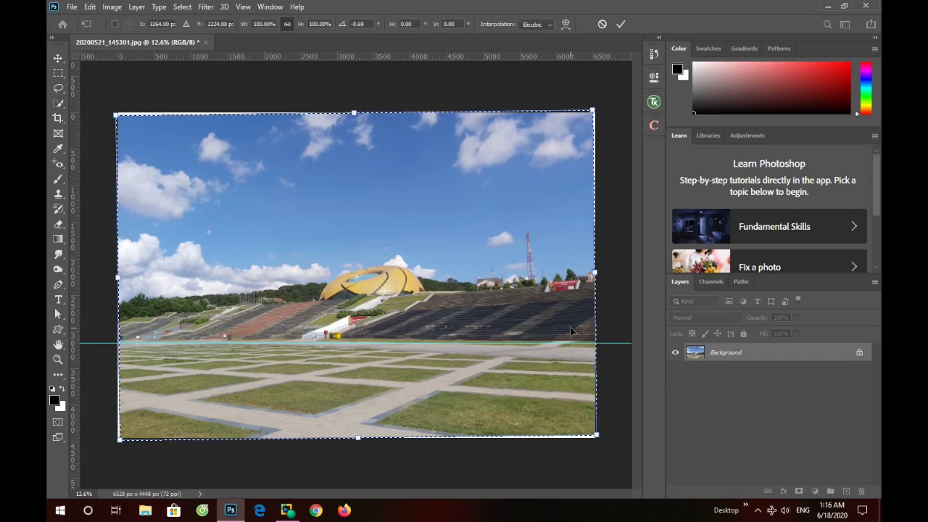
left_click_drag(592, 112, 602, 102)
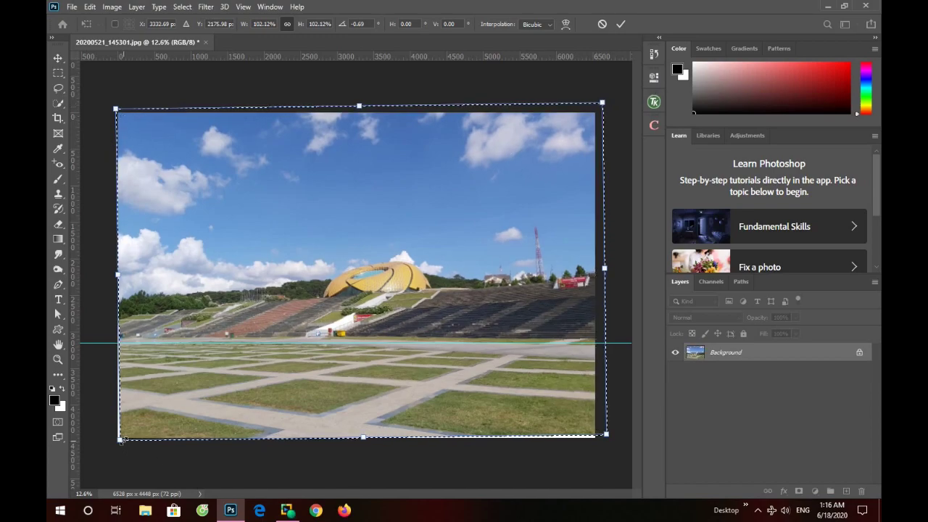
left_click_drag(118, 441, 113, 445)
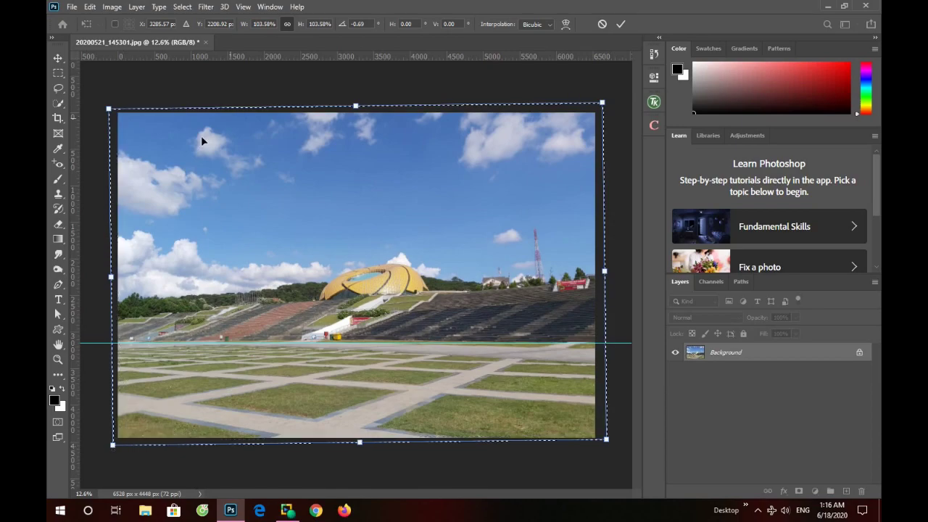
left_click(620, 24)
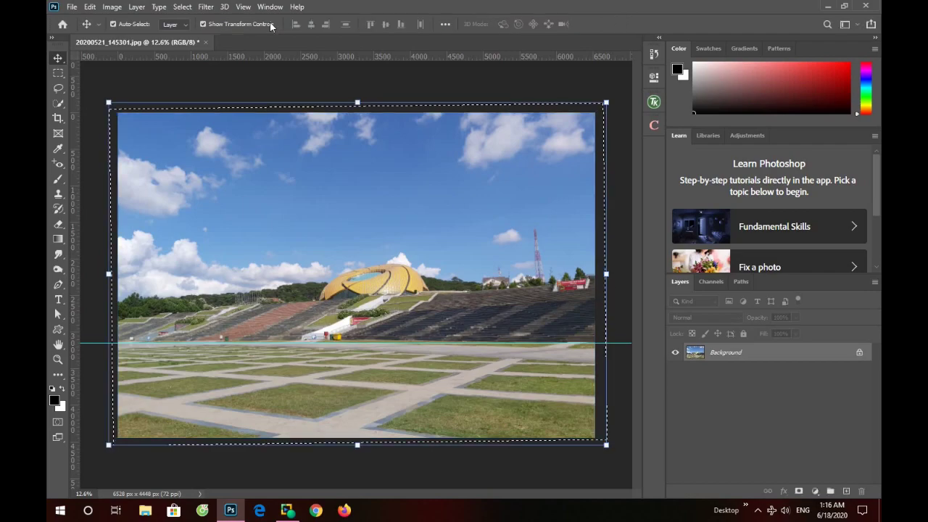
- Deselect and hide the guide by turning off View > Extras
left_click(182, 7)
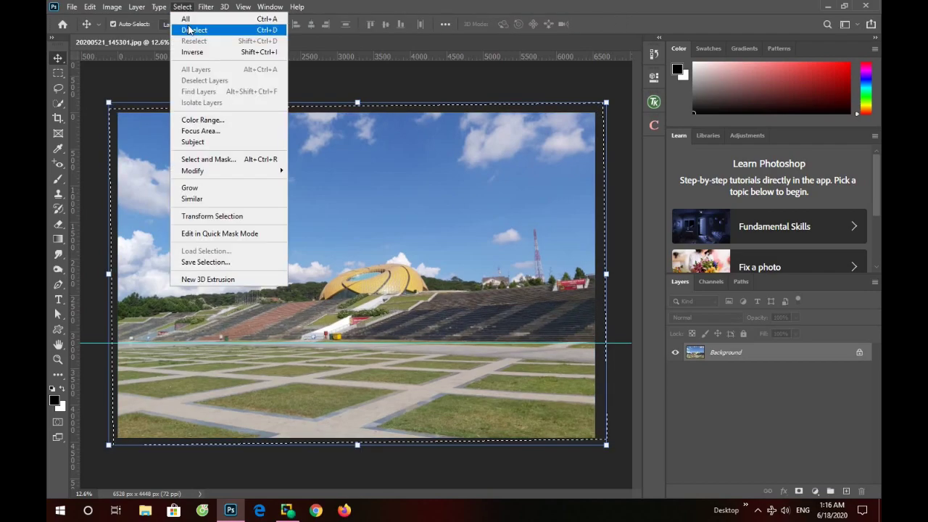
left_click(190, 31)
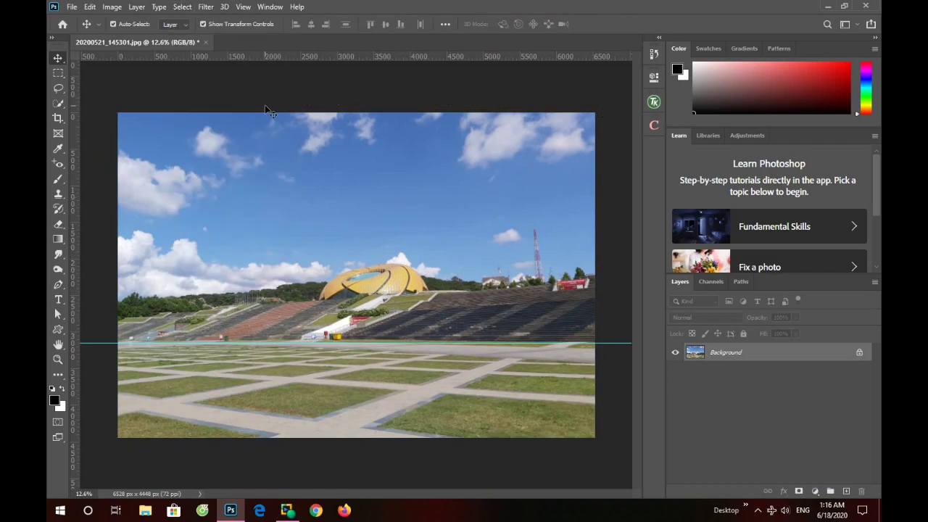
left_click(244, 7)
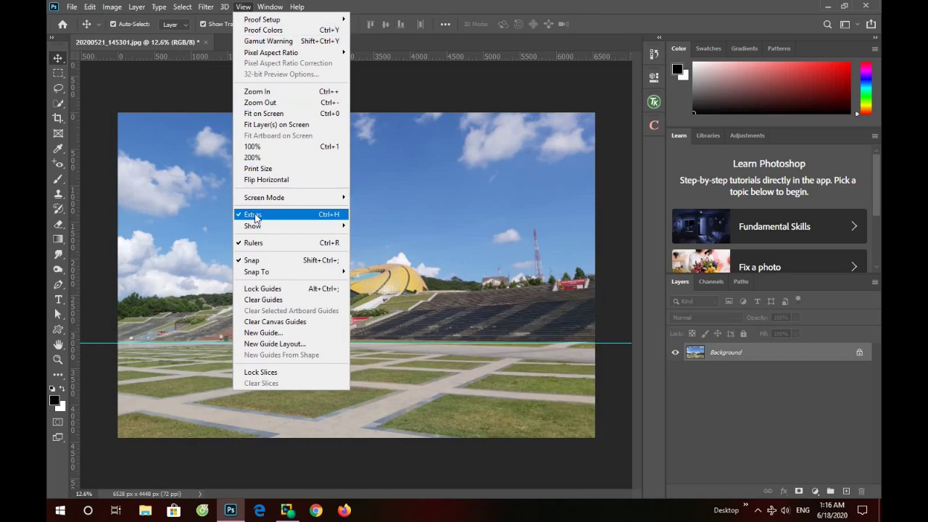
left_click(269, 217)
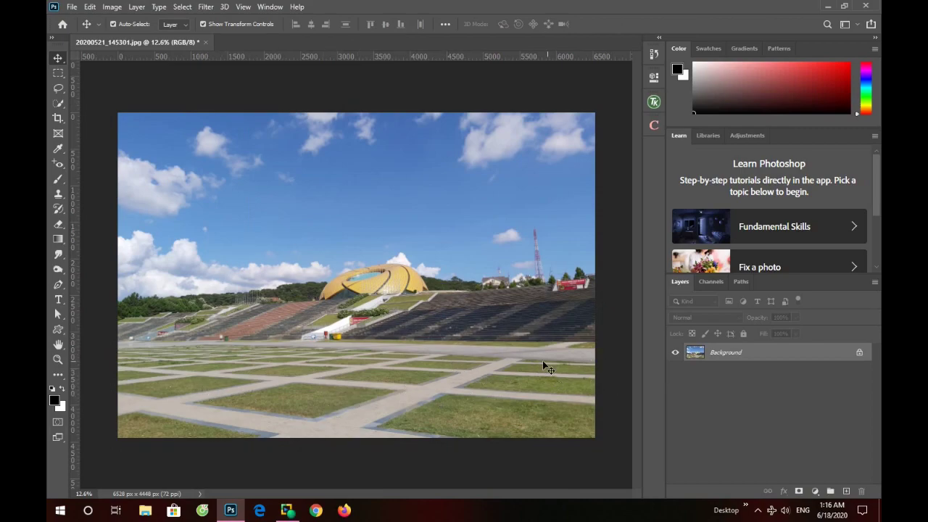
- Duplicate the Background layer into Layer 1 with Ctrl+J
key("ctrl")
key("ctrl+j")
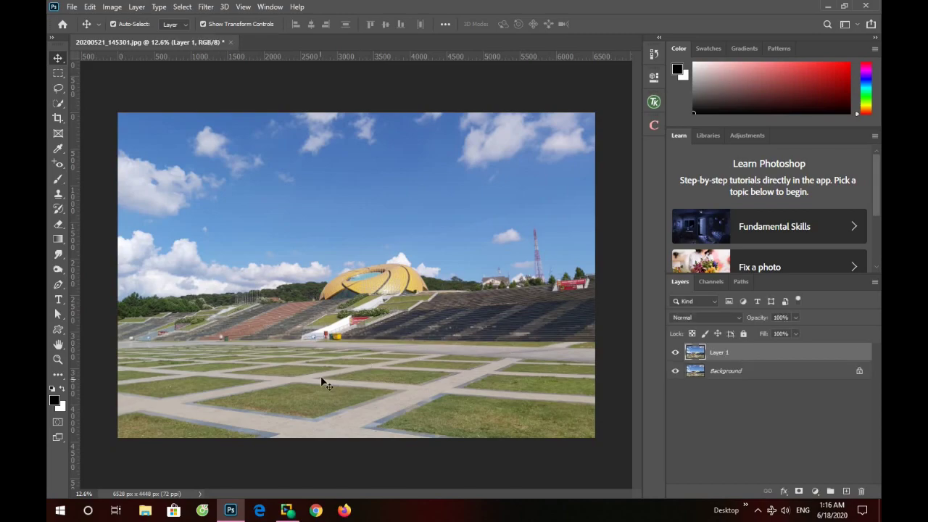
scroll(294, 435, "up", 3)
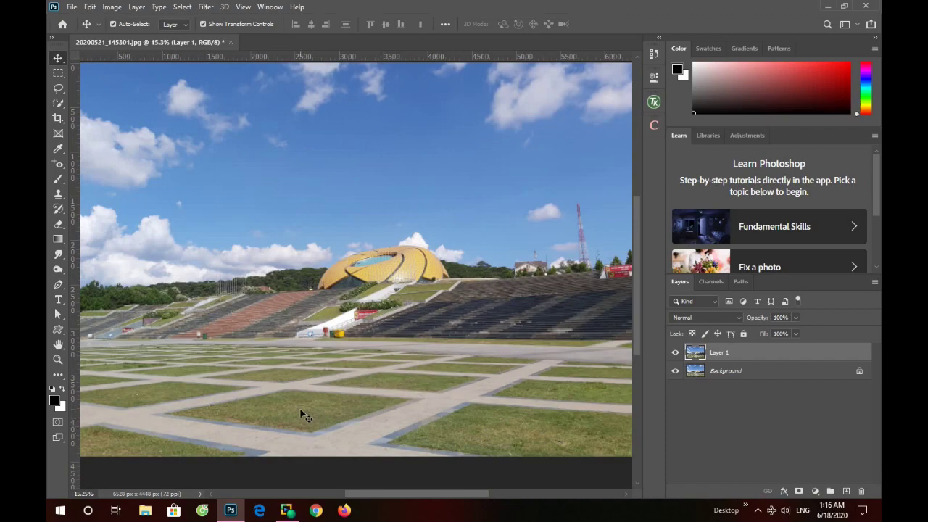
- Lasso a small grass patch and extend the selection to similar-coloured grass
left_click(62, 89)
left_click(105, 89)
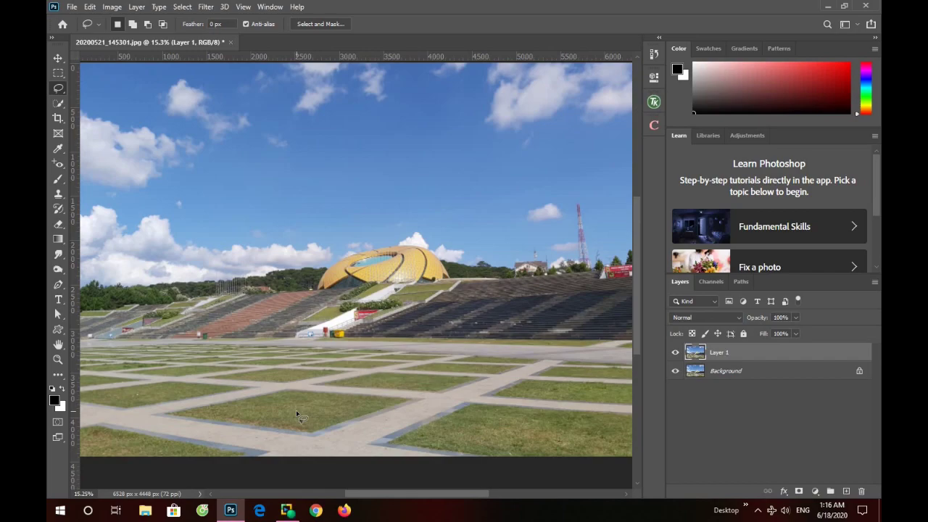
left_click_drag(289, 407, 303, 403)
left_click(180, 7)
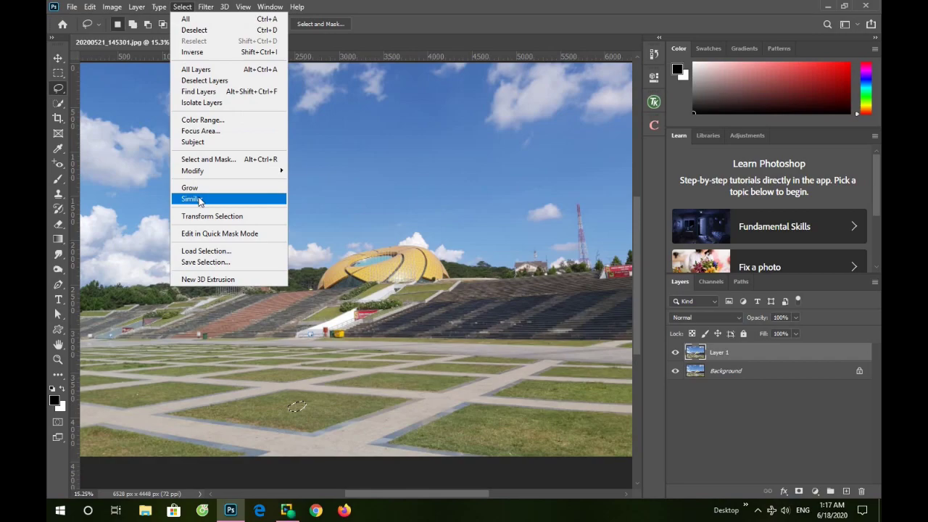
left_click(192, 199)
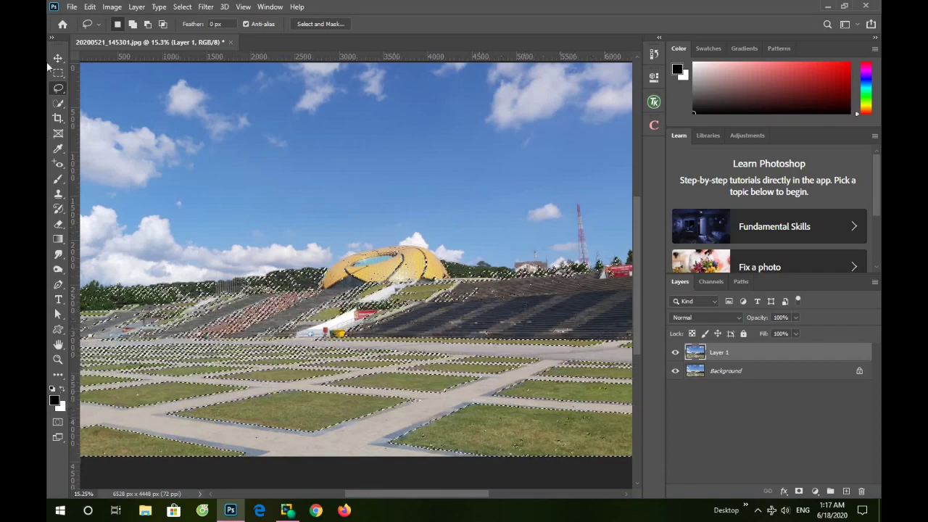
- Feather the grass selection and mask Layer 1 to it
left_click(182, 8)
mouse_move(193, 170)
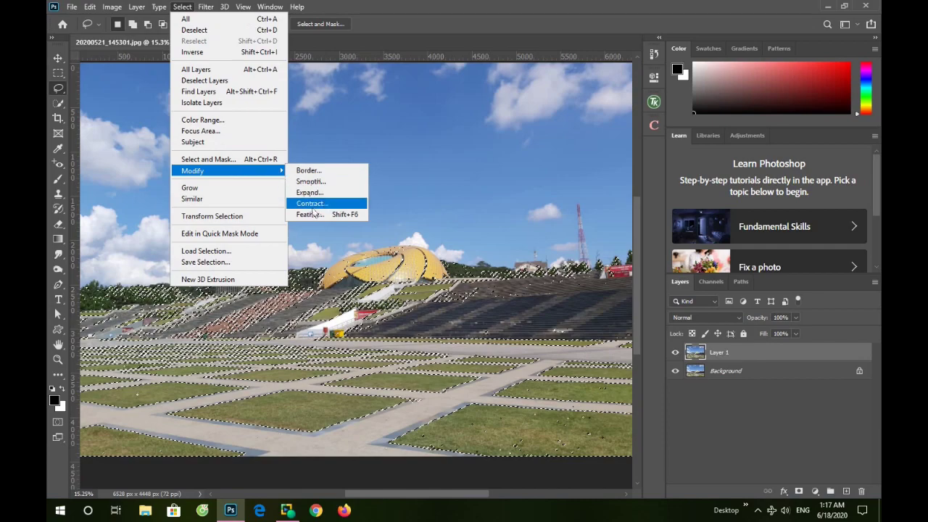
left_click(312, 215)
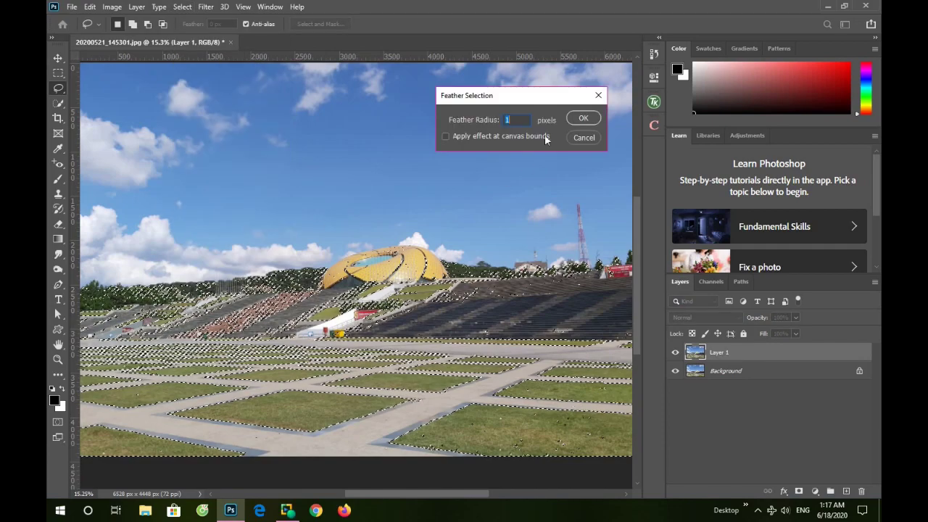
left_click(584, 119)
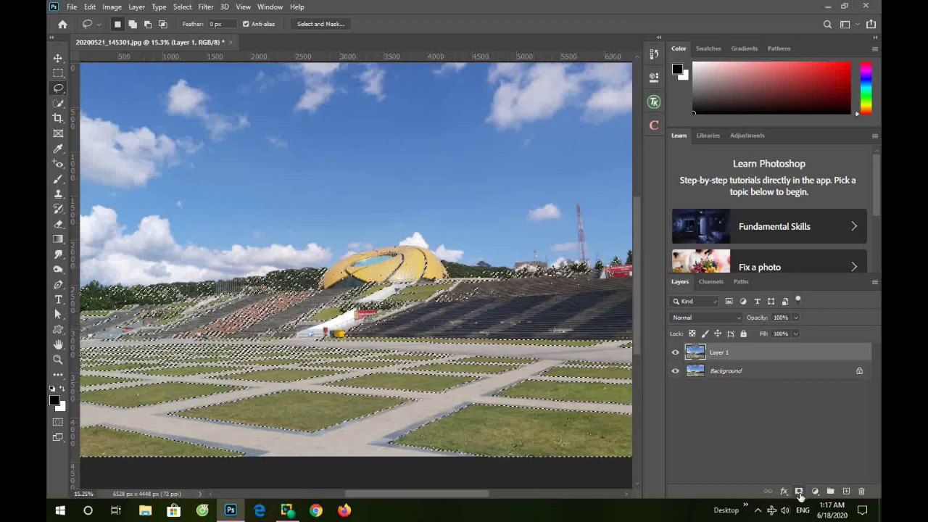
left_click(799, 493)
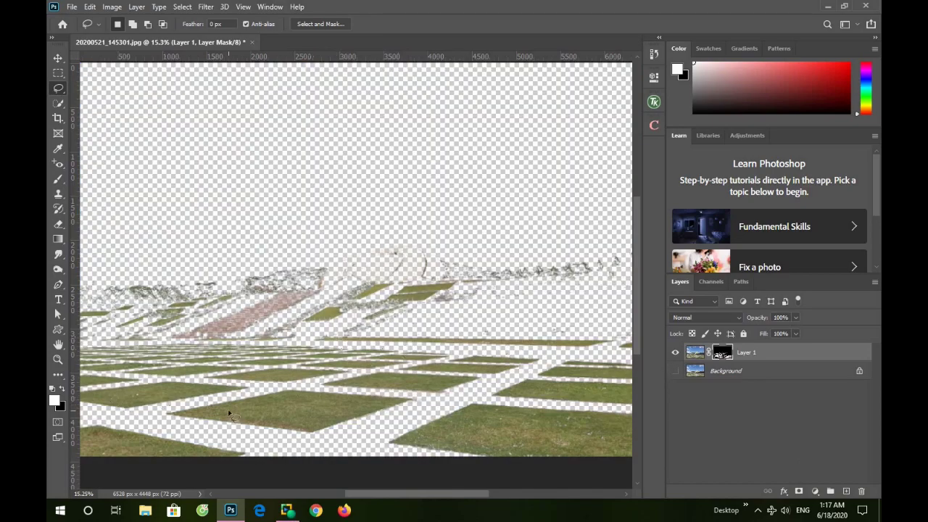
- Turn the Background layer's visibility back on beneath the grass-masked Layer 1
left_click(675, 371)
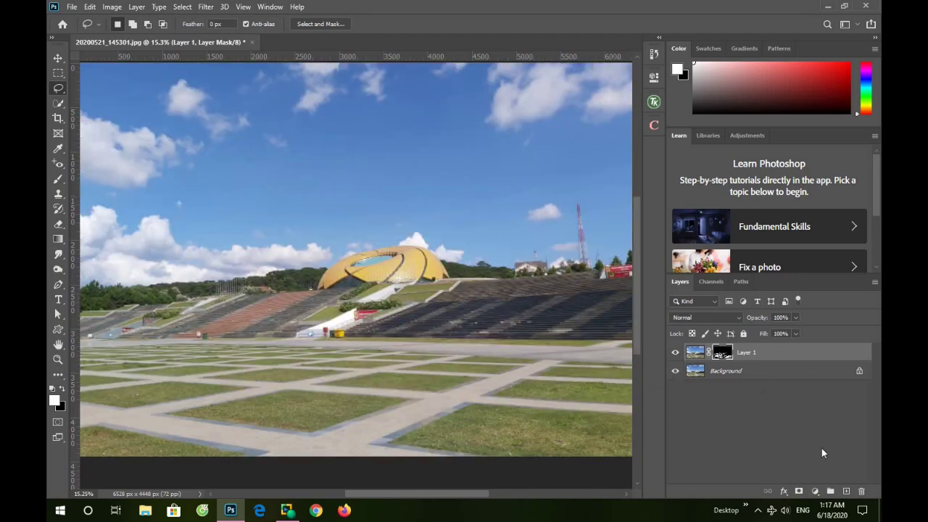
left_click(815, 492)
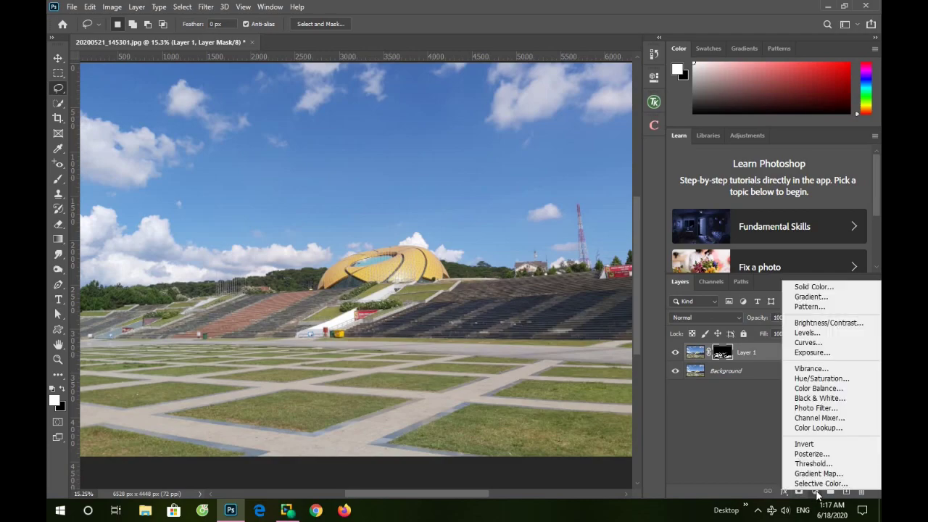
- Add a Color Balance layer (midtones Green +32, Yellow/Blue -28) clipped to Layer 1
left_click(819, 391)
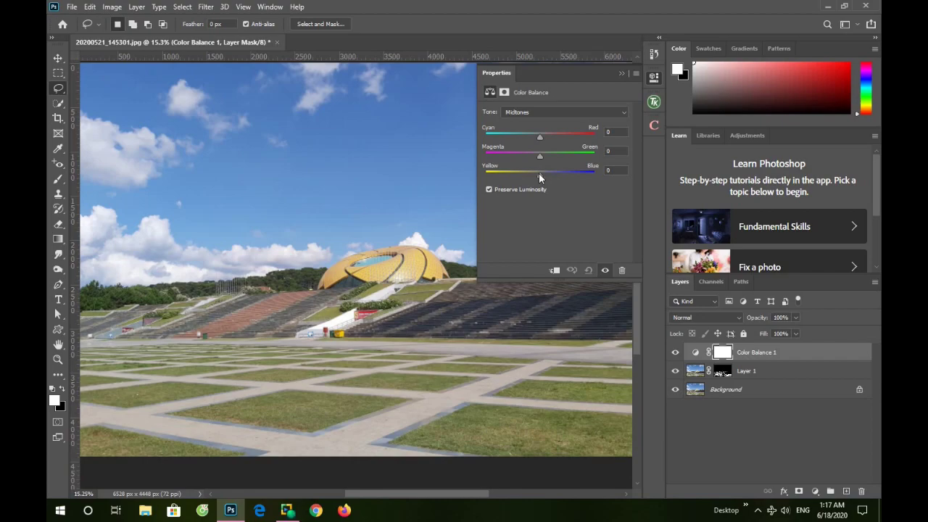
left_click_drag(539, 176, 537, 176)
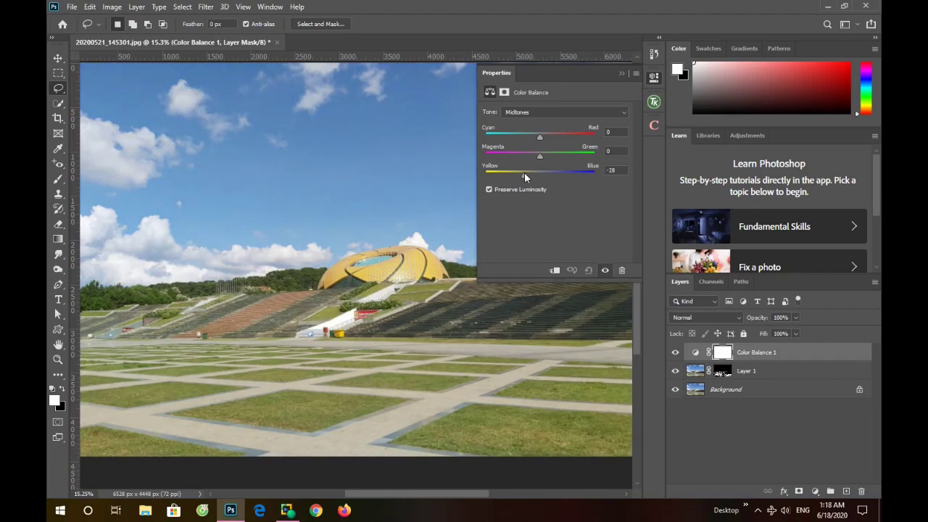
left_click_drag(540, 156, 552, 157)
right_click(794, 353)
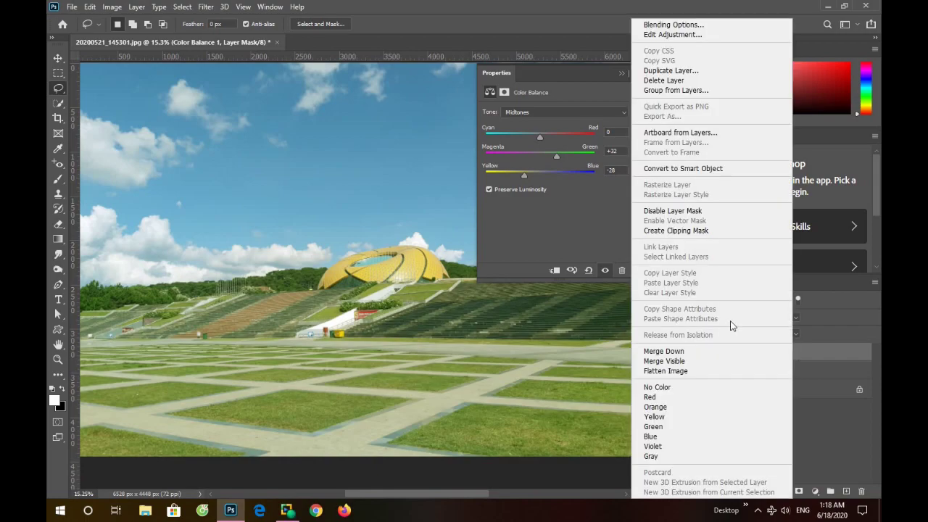
left_click(683, 231)
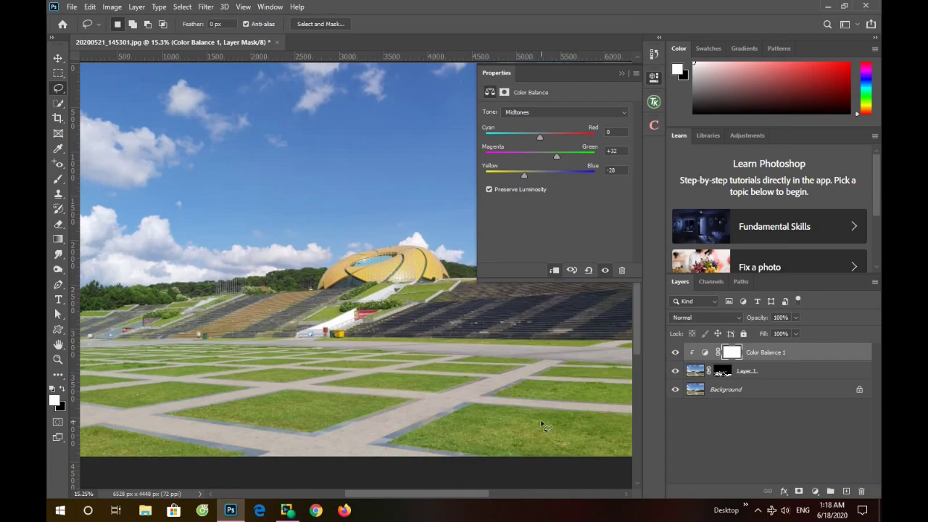
left_click(620, 74)
key("ctrl+minus")
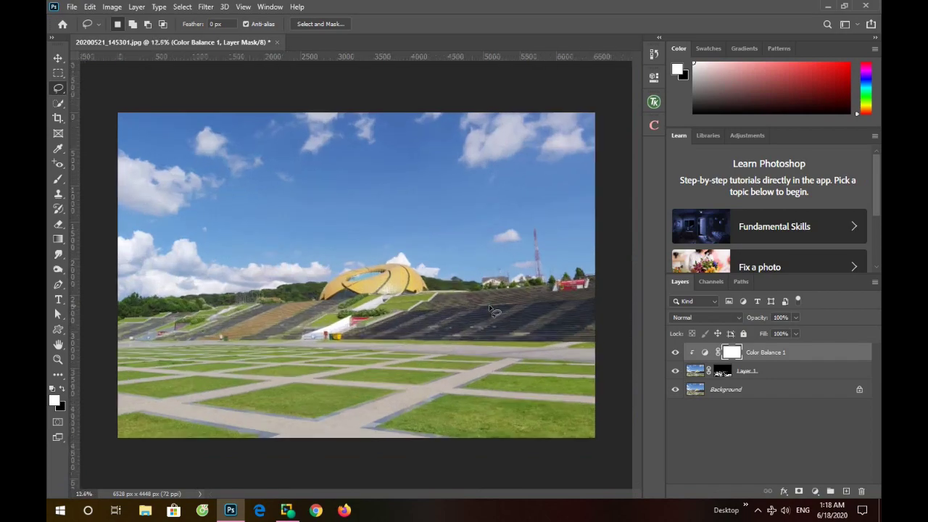
- Flatten the greener-grass stadium image into one Background layer
key("ctrl+0")
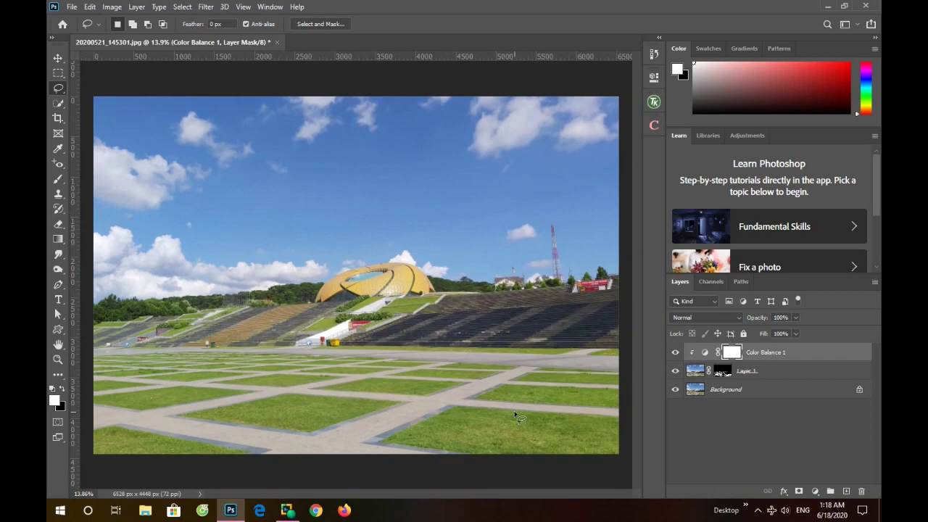
right_click(735, 389)
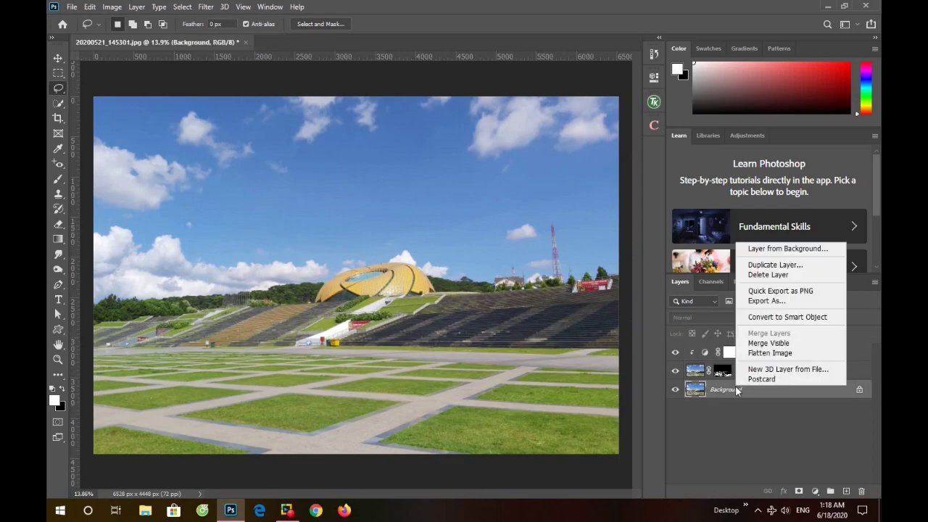
left_click(768, 343)
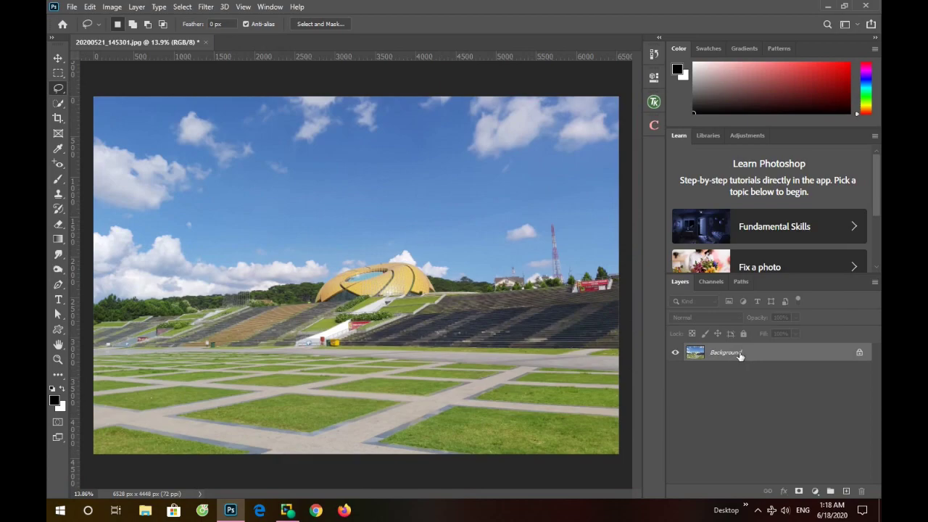
left_click(72, 10)
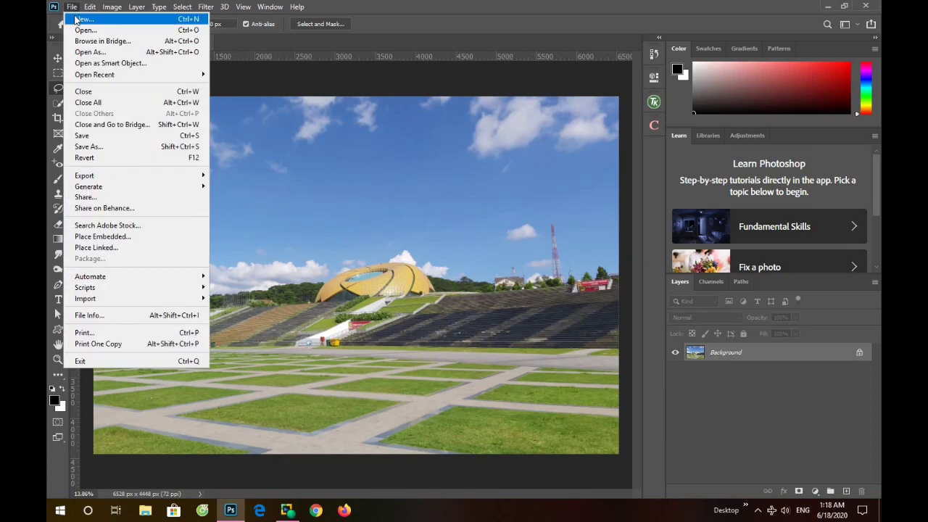
- Open thinhd.psd from the Desktop in a second tab
left_click(84, 29)
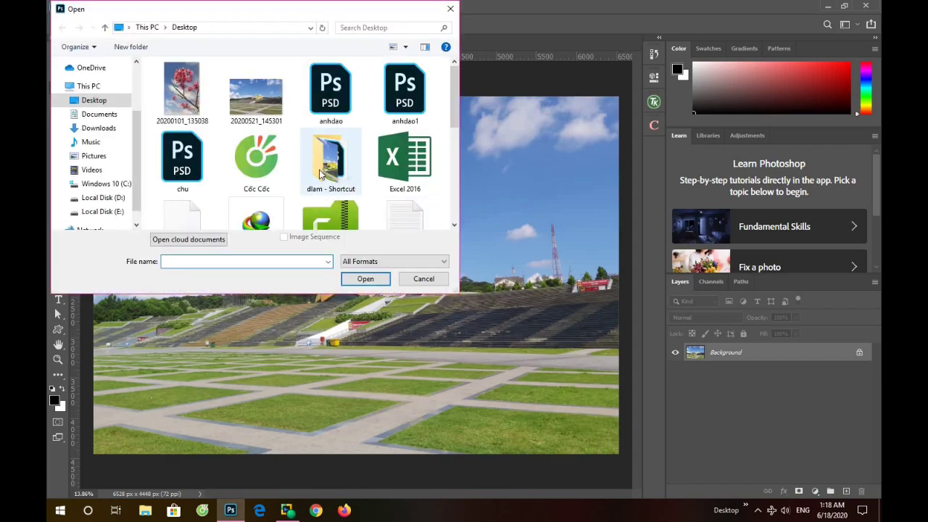
scroll(303, 151, "down", 3)
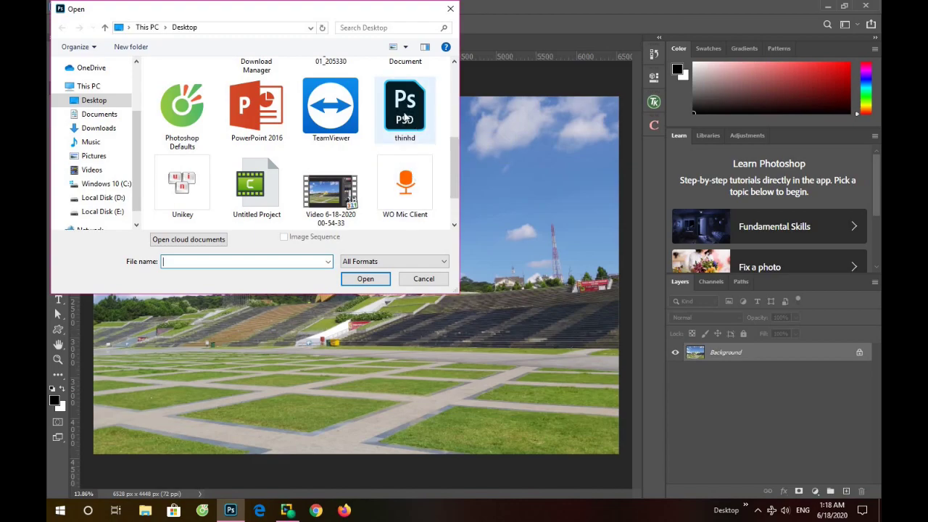
left_click(406, 117)
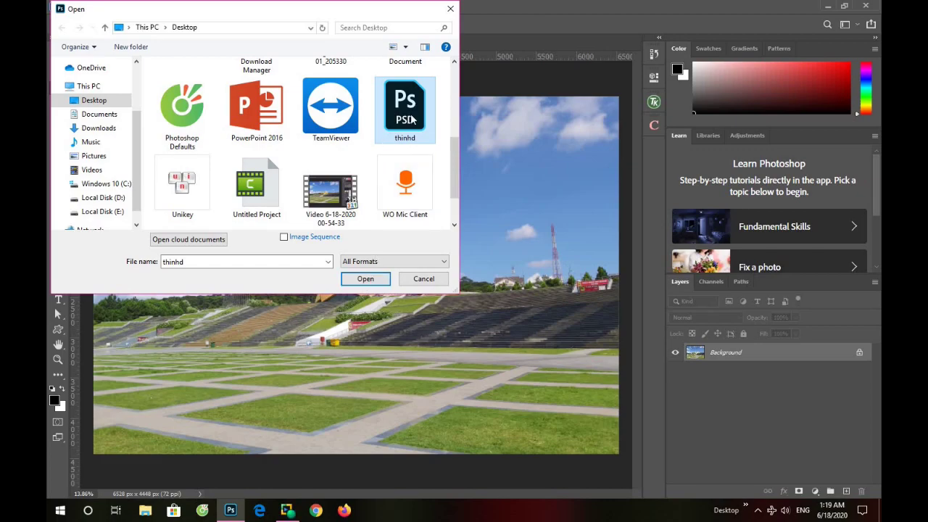
left_click(366, 279)
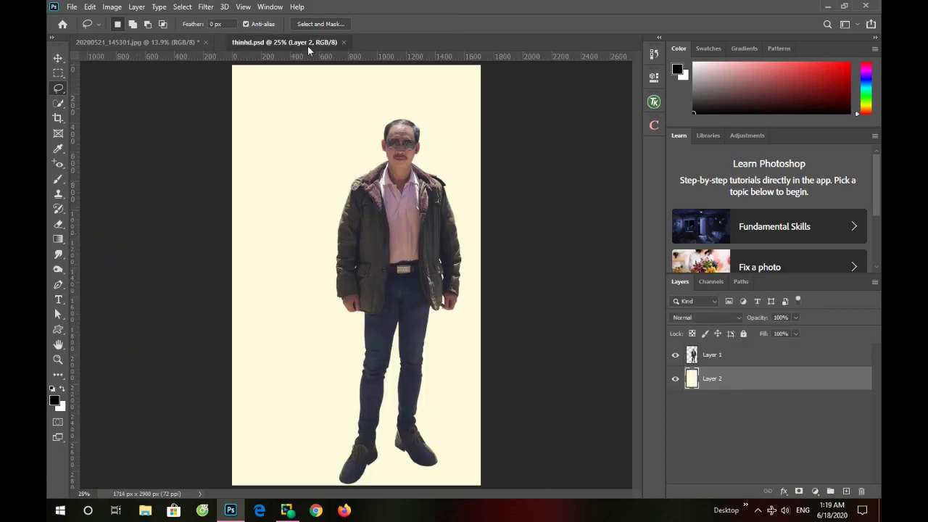
- Move the cut-out man from thinhd.psd onto the stadium photo, then close thinhd.psd
left_click_drag(298, 43, 567, 66)
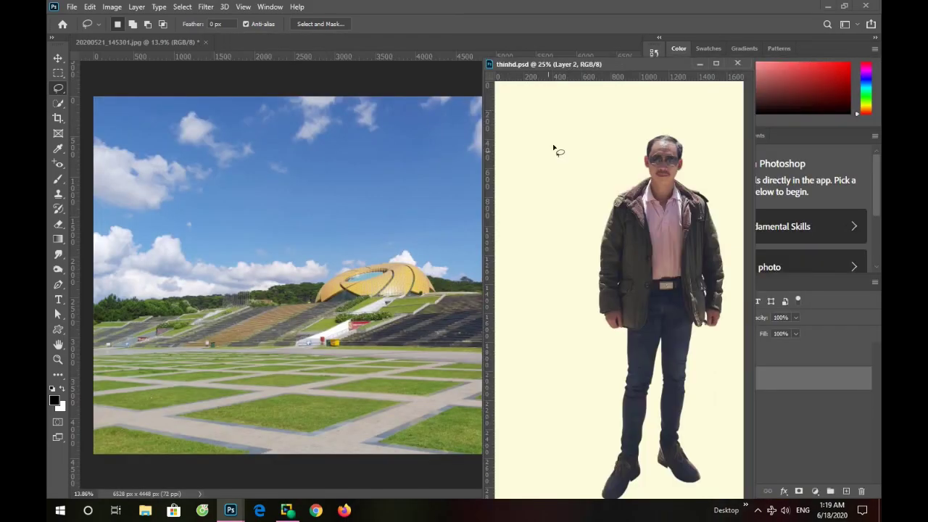
left_click(58, 58)
left_click_drag(663, 243, 246, 236)
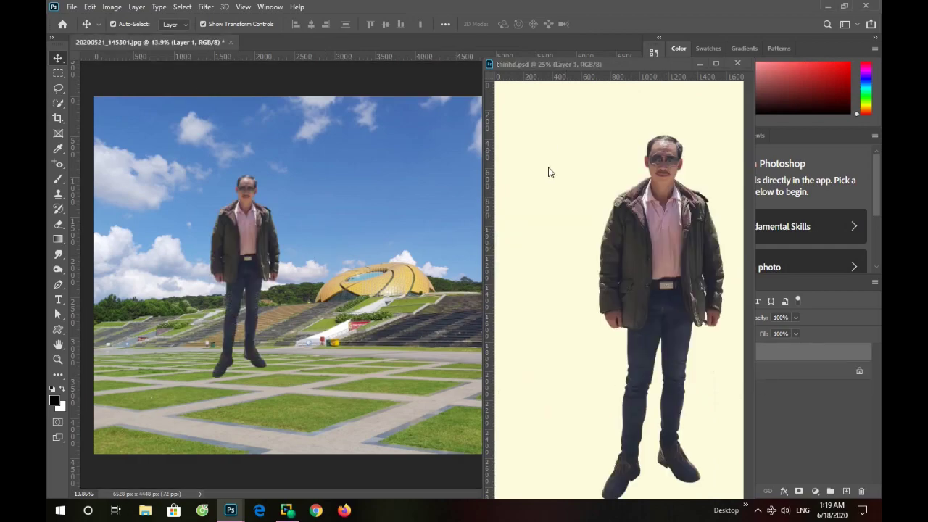
left_click(739, 64)
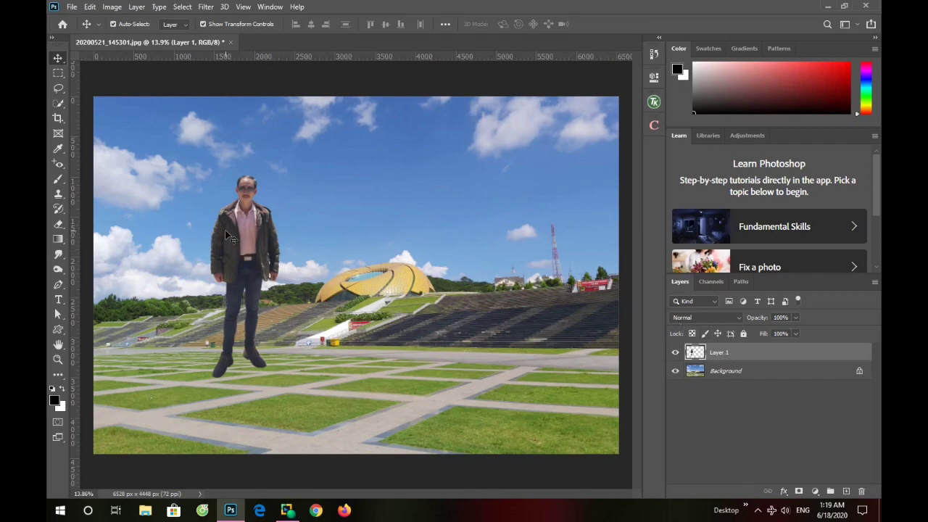
- Scale the man on Layer 1 down to about 56% of his height and width
left_click(58, 73)
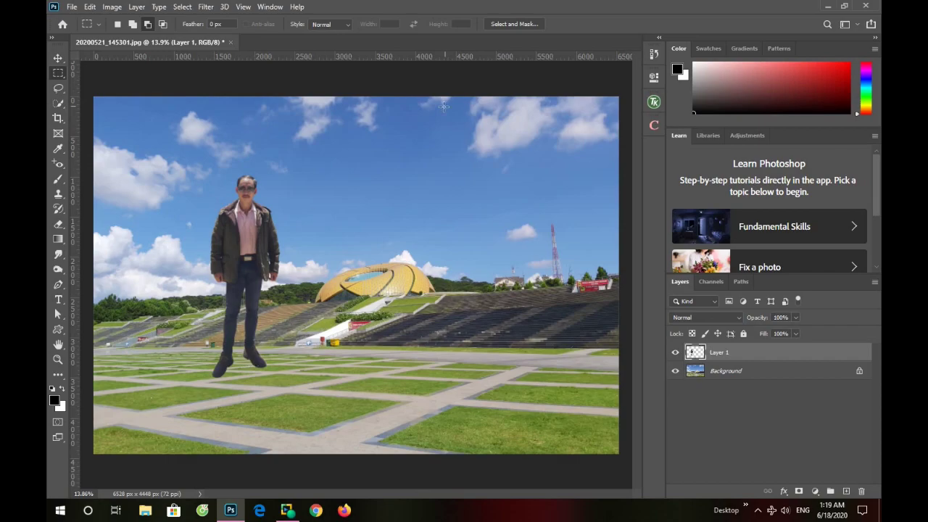
left_click(90, 10)
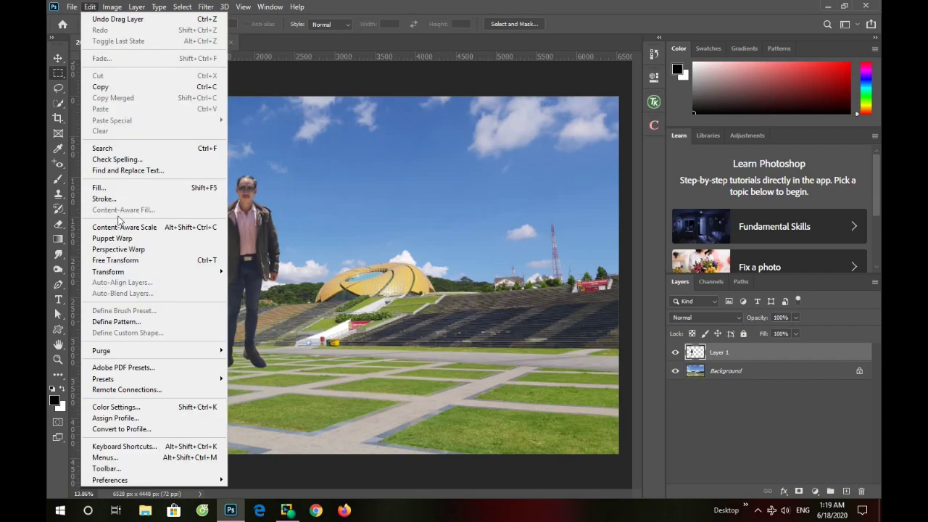
mouse_move(108, 271)
left_click(258, 323)
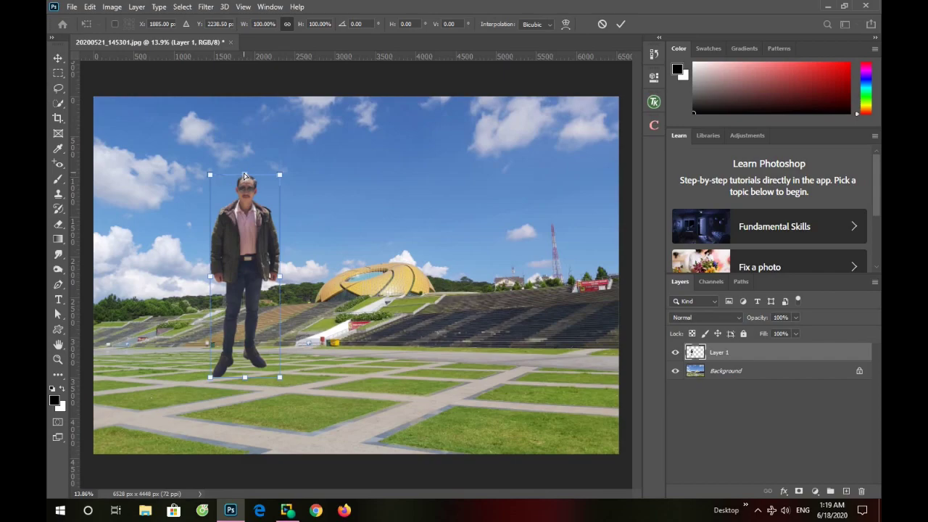
left_click_drag(245, 177, 245, 252)
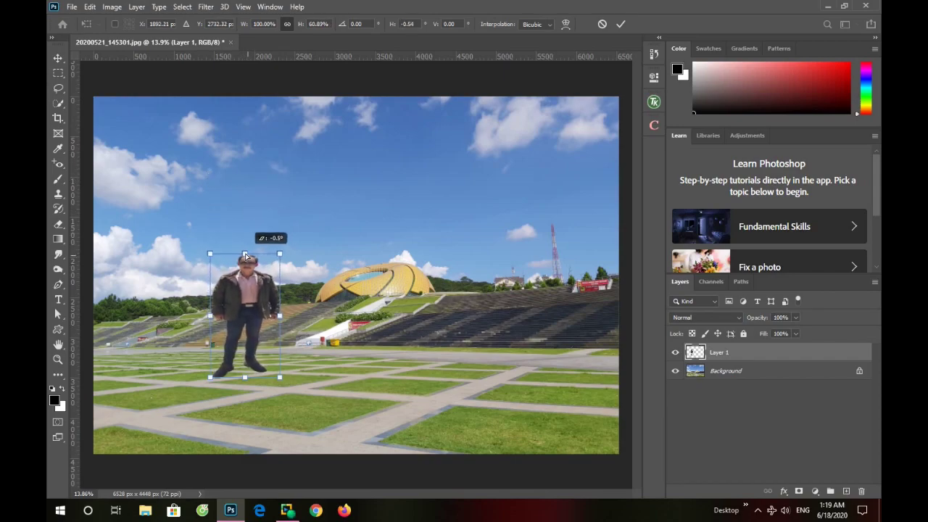
left_click_drag(245, 251, 245, 255)
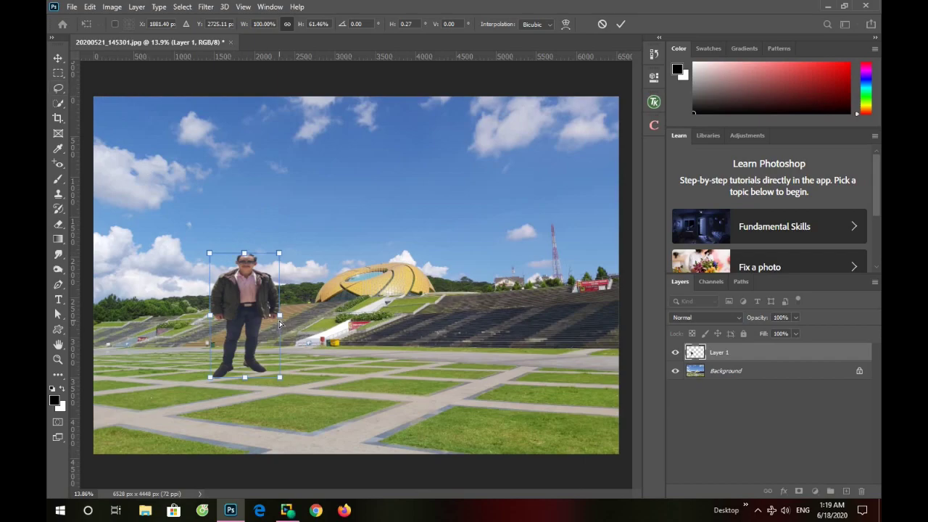
left_click_drag(281, 318, 247, 317)
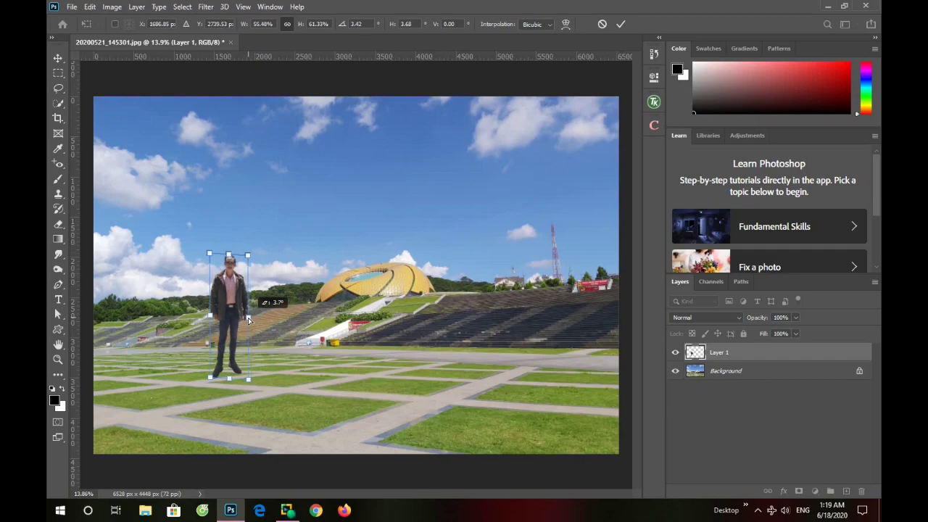
left_click_drag(230, 255, 231, 269)
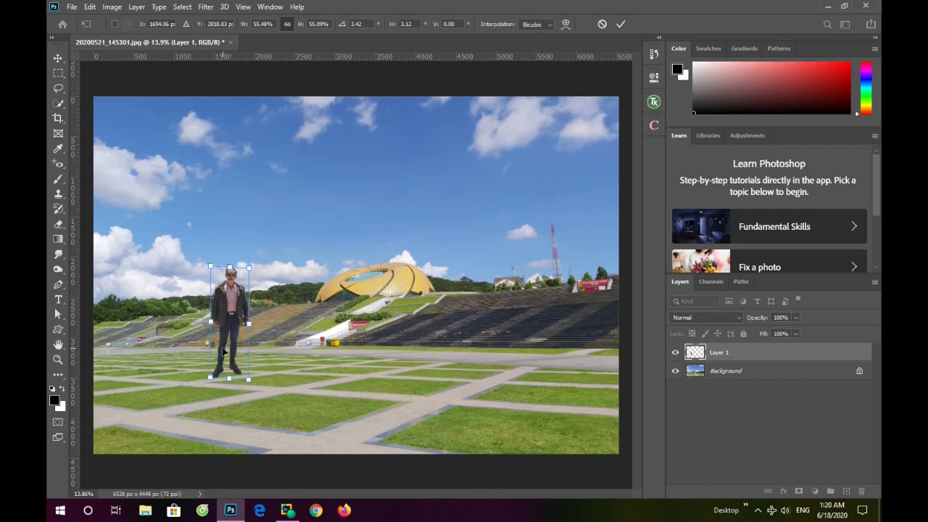
- Straighten the man's tilt, move him right onto the plaza, and apply the transform
scroll(224, 357, "up", 1)
scroll(224, 357, "up", 2)
scroll(224, 357, "up", 2)
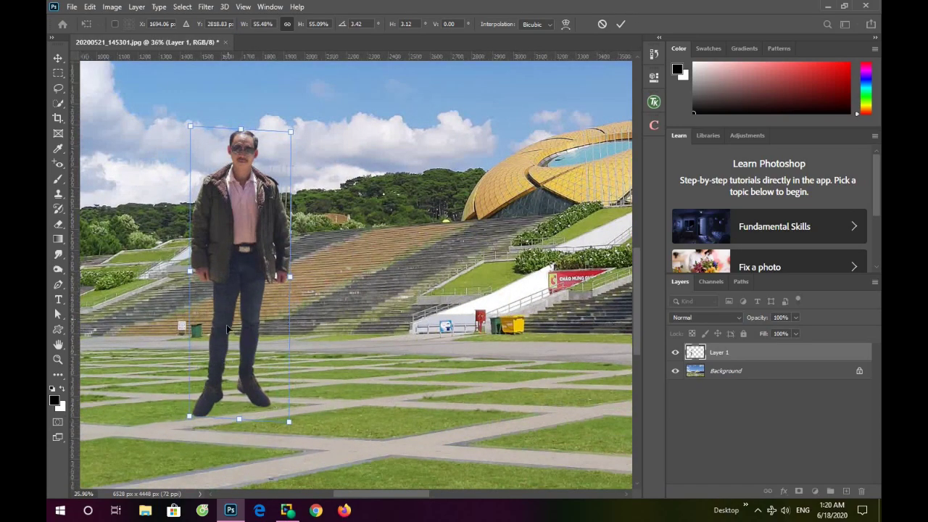
left_click_drag(293, 134, 293, 134)
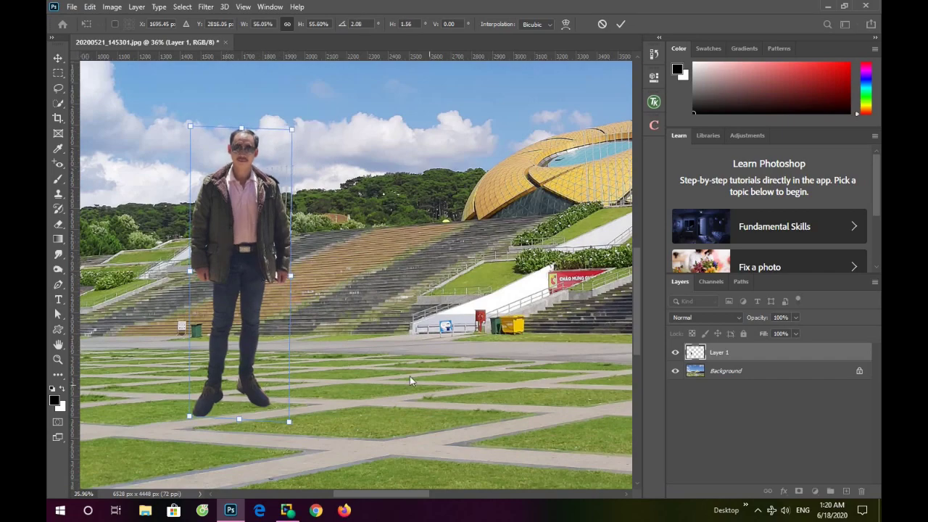
scroll(310, 352, "down", 2)
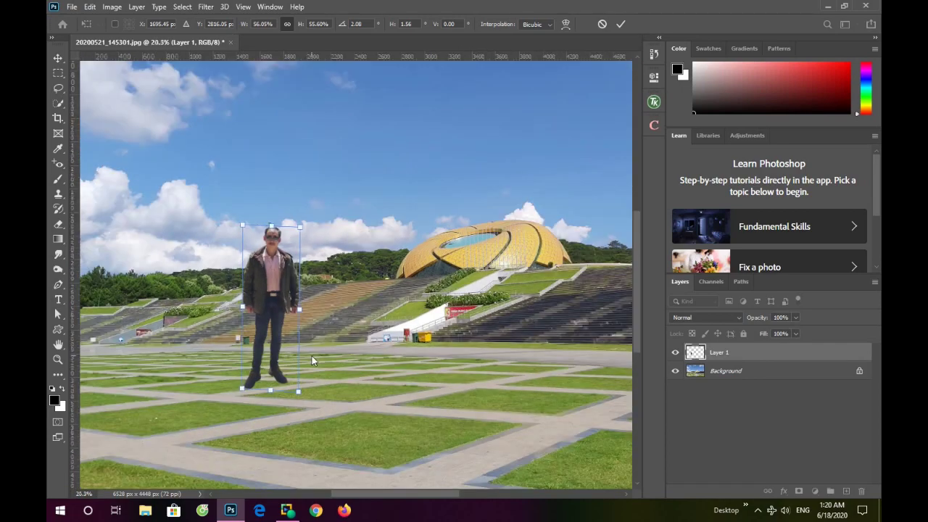
scroll(312, 356, "down", 2)
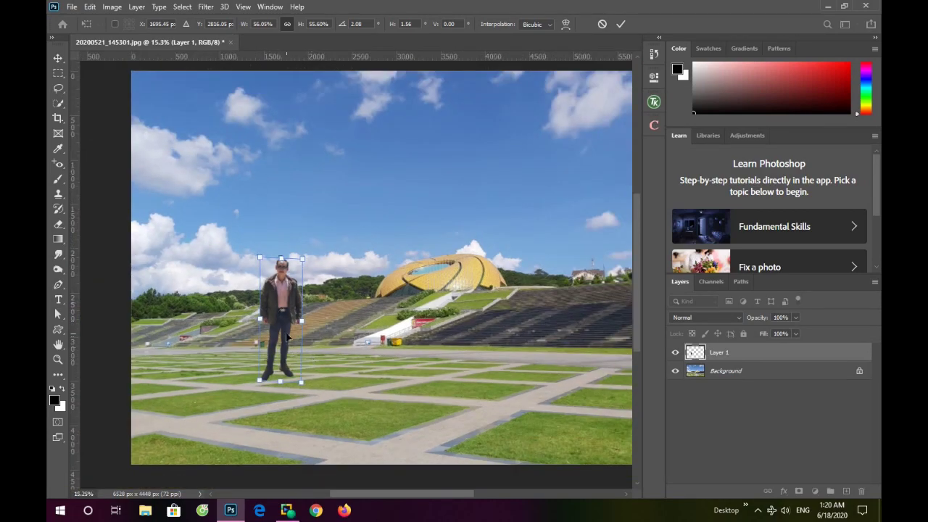
left_click_drag(278, 305, 339, 310)
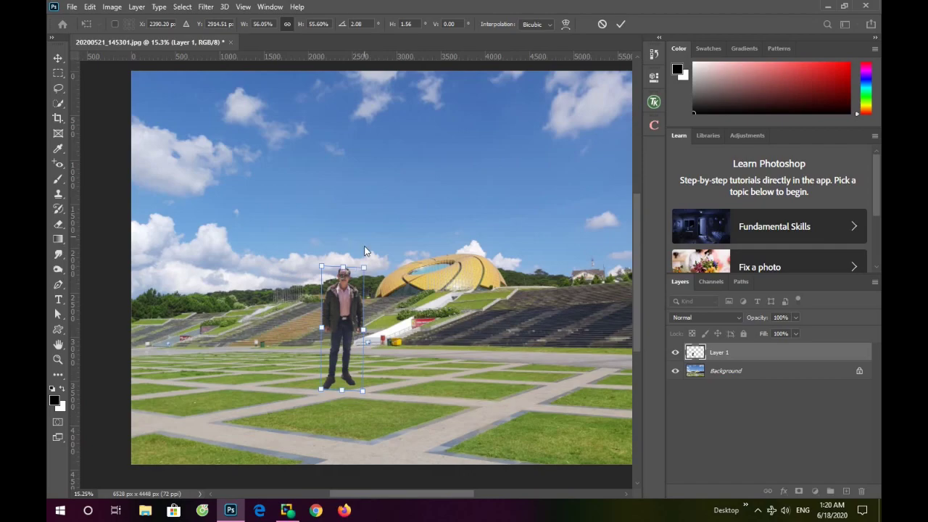
left_click(620, 24)
key("m")
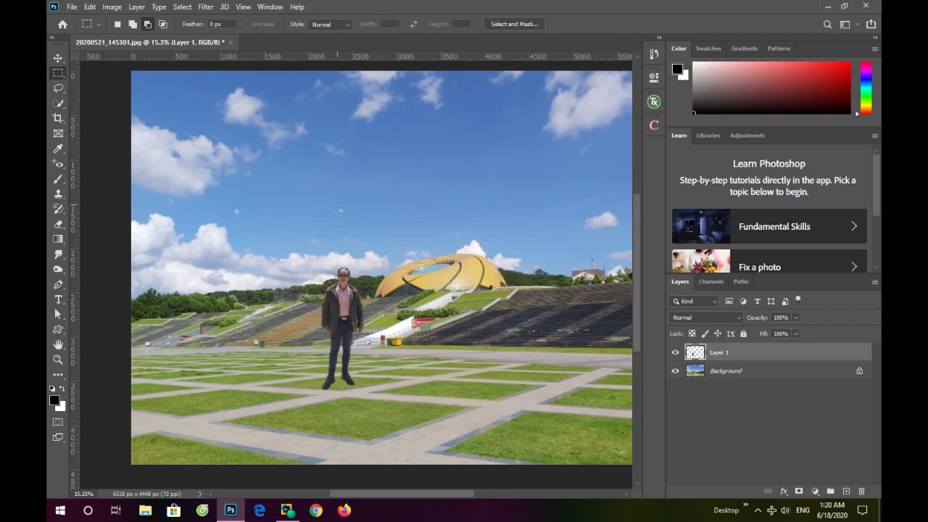
- Load the man's outline as a selection, then add a new Layer 2 above Background
scroll(396, 452, "up", 3)
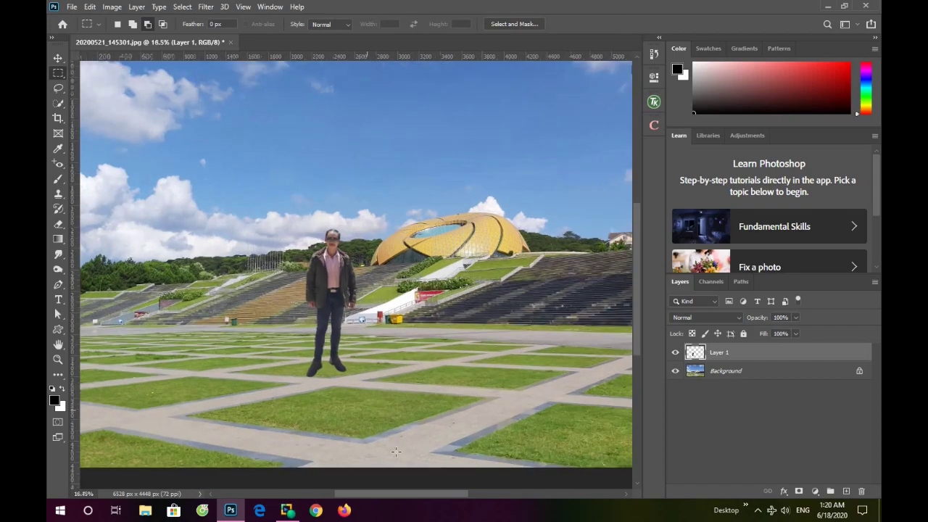
scroll(389, 433, "up", 1)
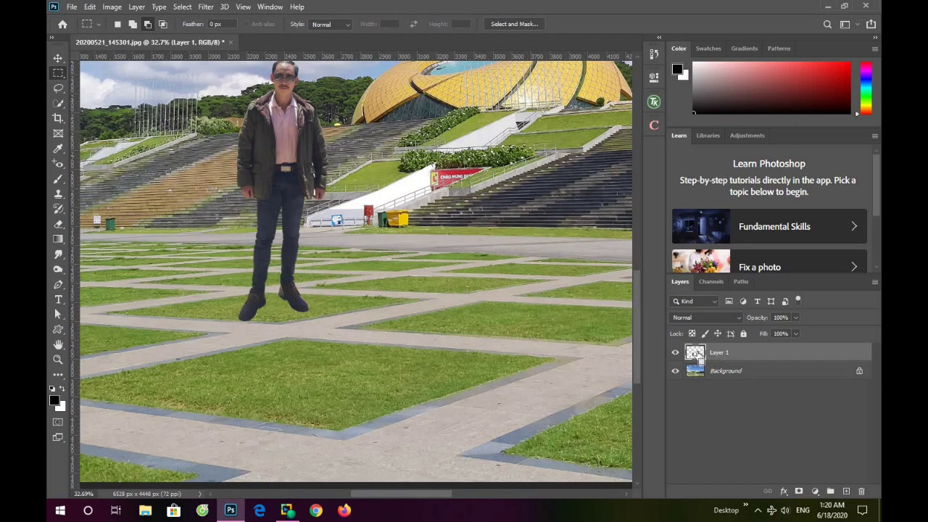
left_click(697, 357, "ctrl")
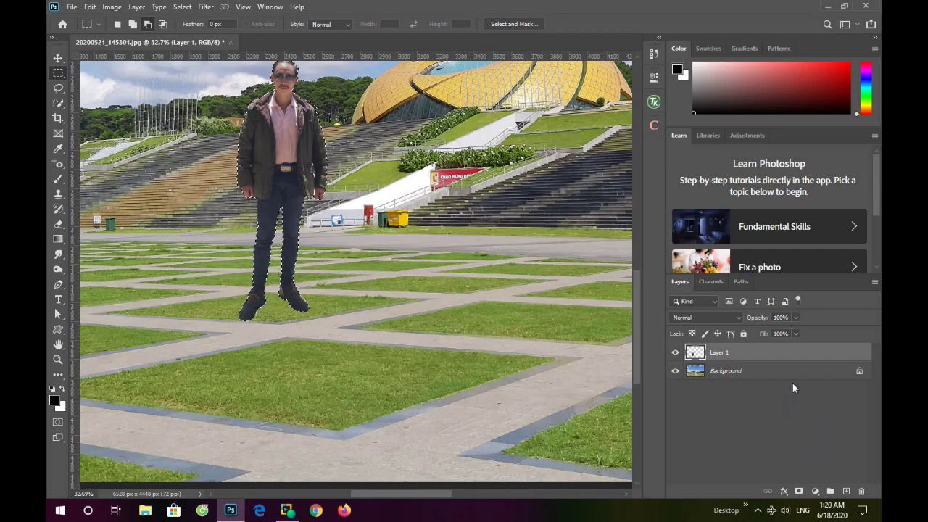
left_click(751, 375)
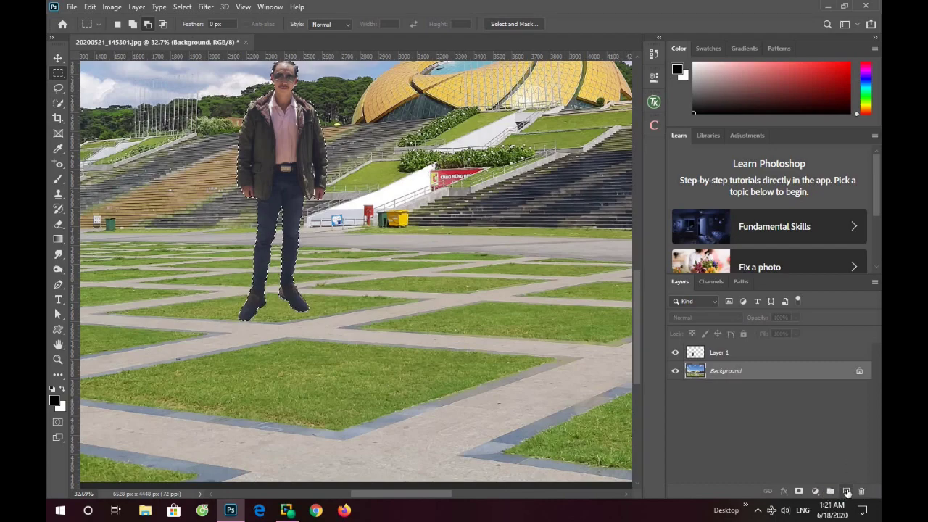
left_click(846, 491)
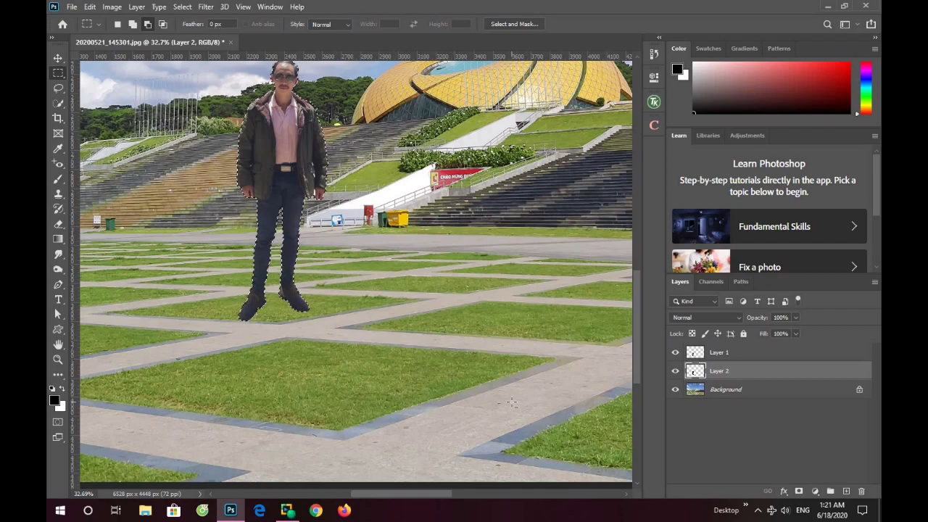
- With Layer 1 hidden, fill the man's outline black on Layer 2, deselect, and unhide Layer 1
left_click(675, 353)
key("alt+BackSpace")
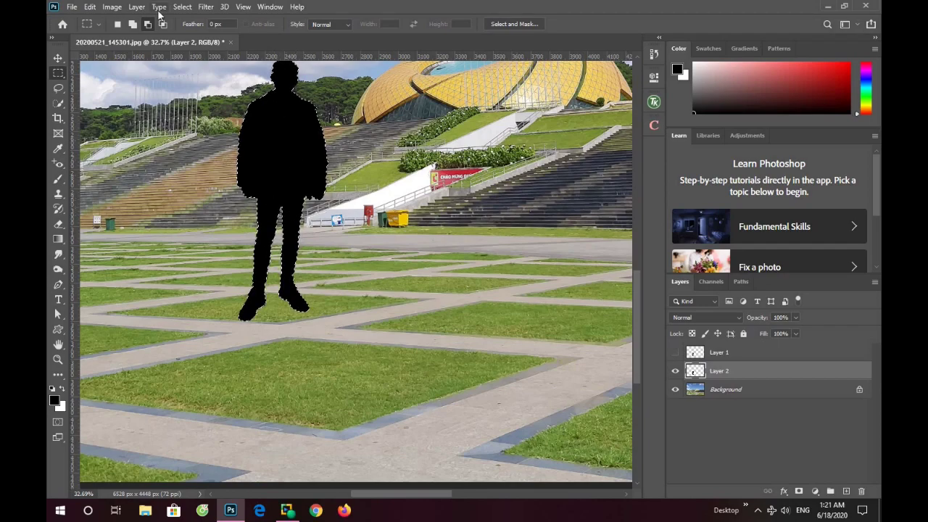
left_click(182, 7)
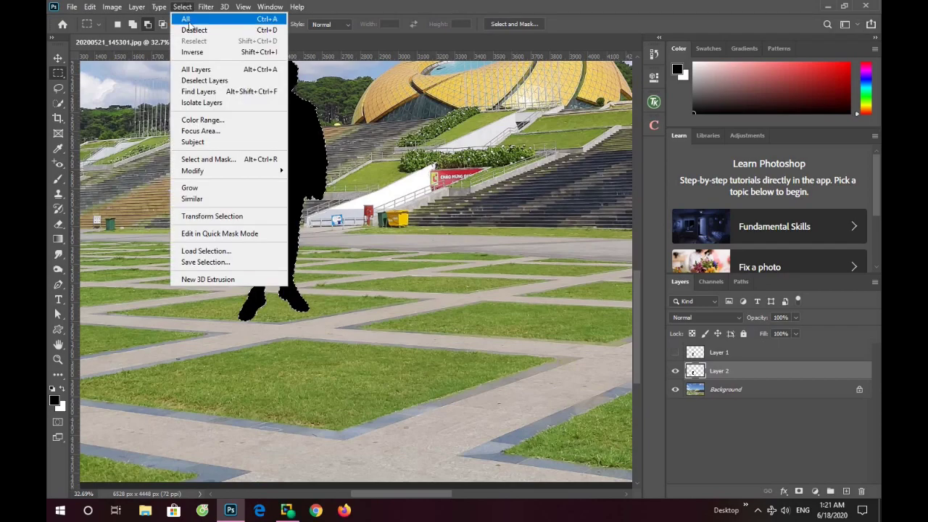
left_click(193, 29)
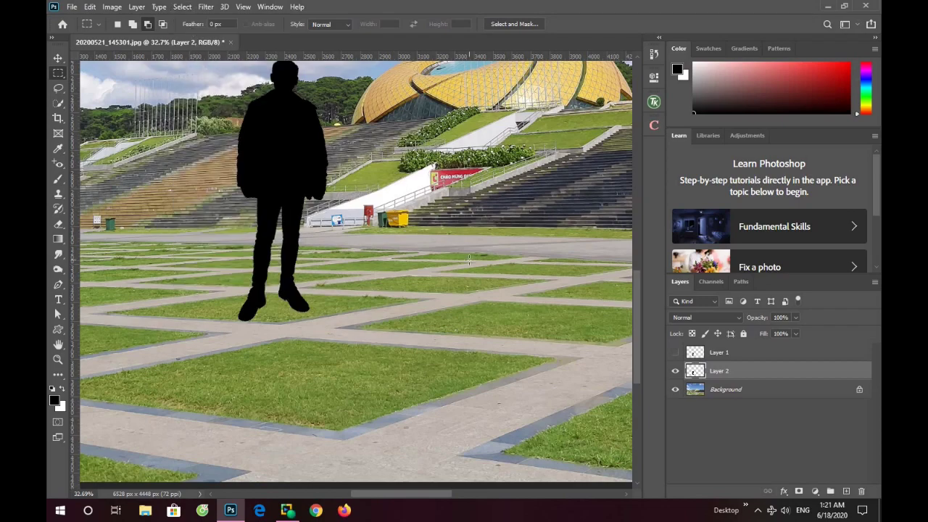
scroll(469, 258, "down", 1)
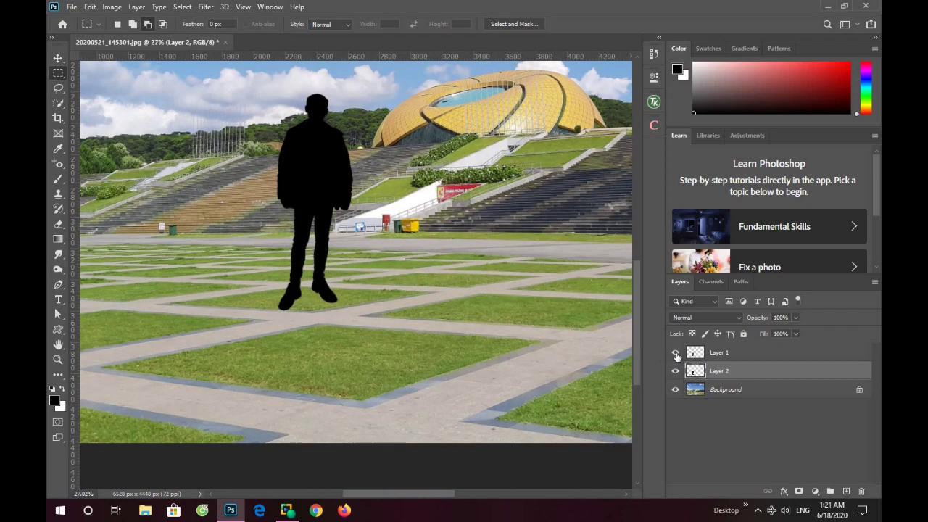
left_click(675, 352)
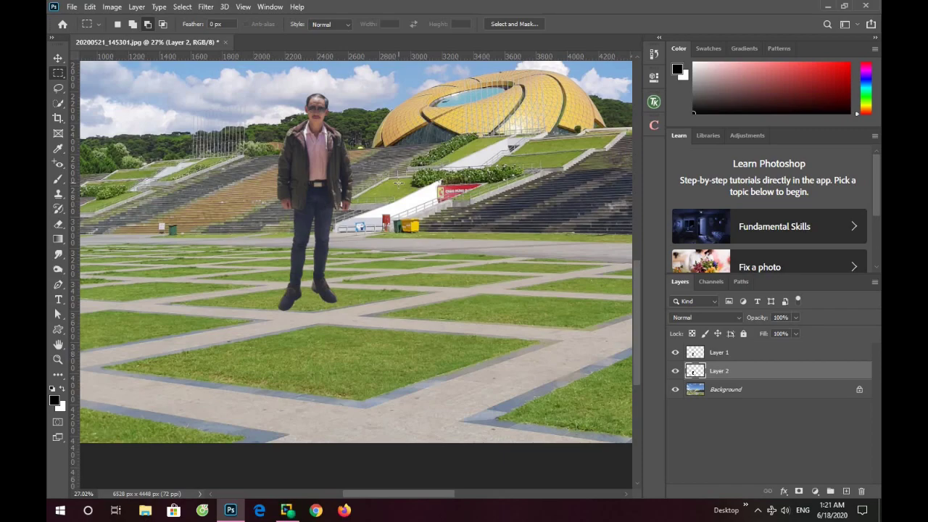
- Distort the black silhouette, folding it down onto the ground and skewing it right
left_click(89, 7)
mouse_move(108, 271)
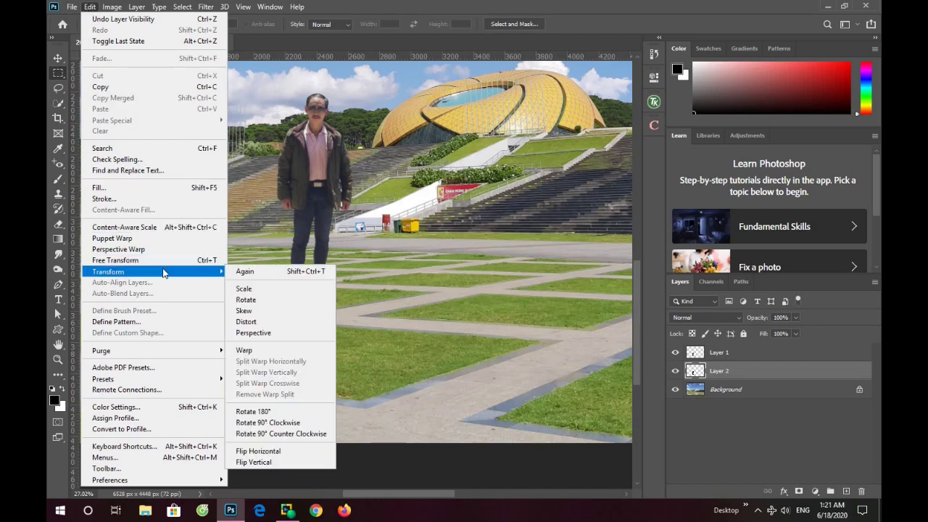
left_click(247, 321)
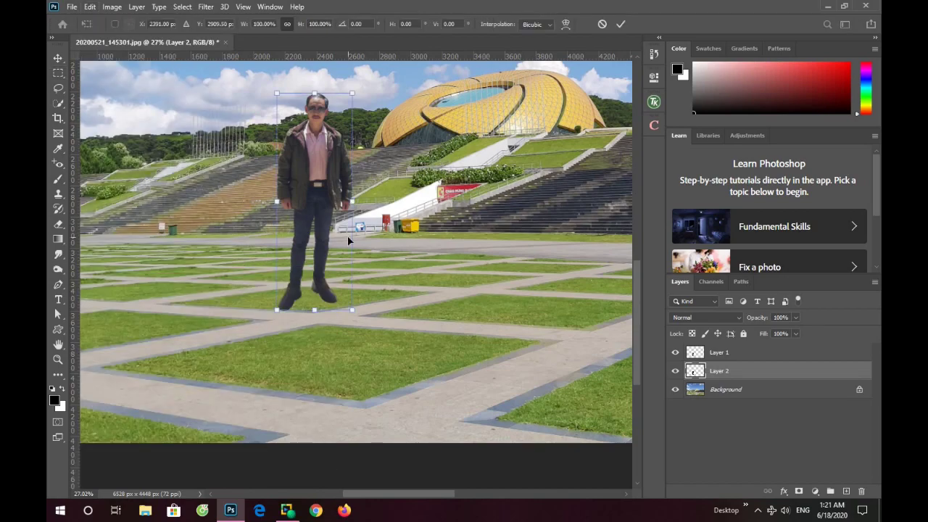
left_click_drag(313, 95, 458, 382)
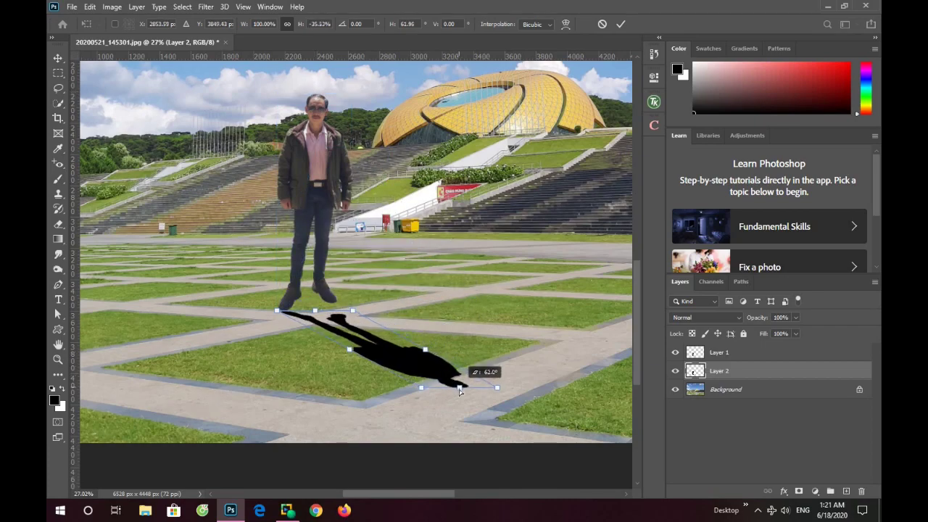
left_click_drag(458, 382, 367, 419)
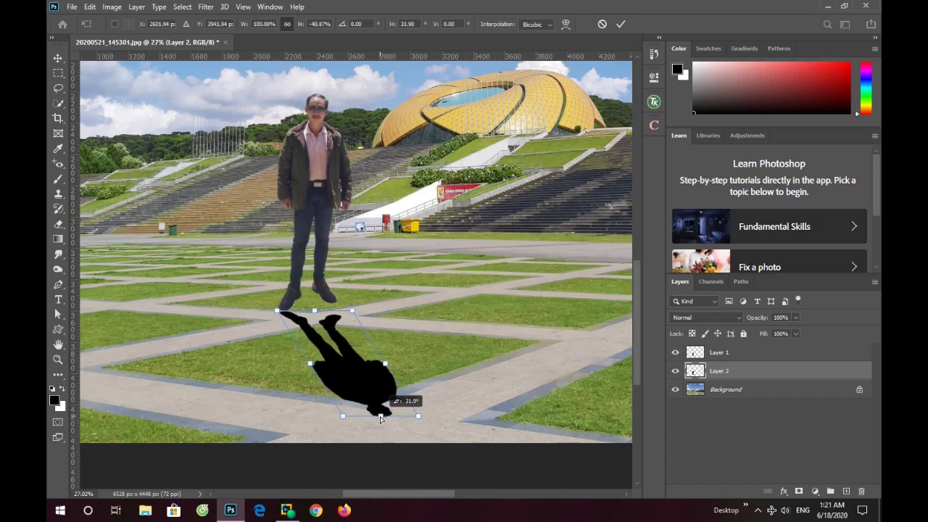
left_click_drag(367, 419, 373, 418)
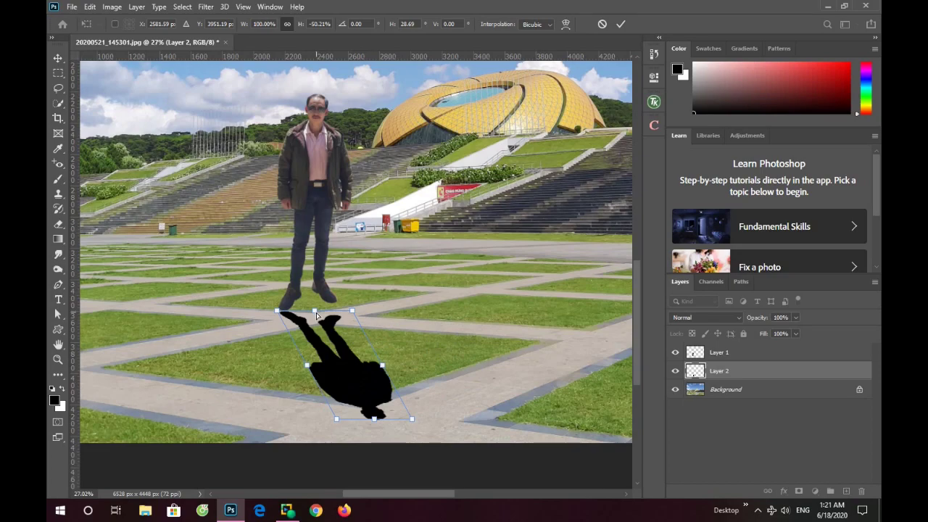
left_click_drag(315, 311, 310, 290)
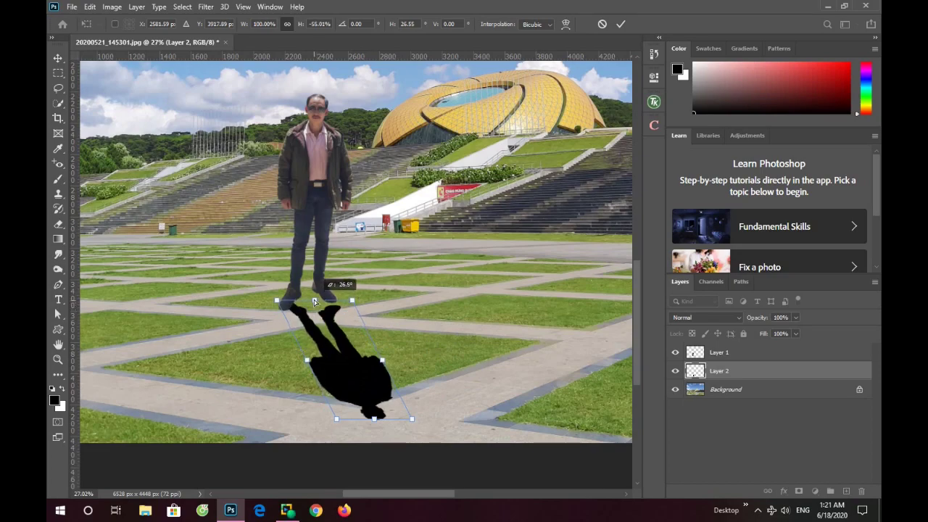
- Lengthen the shadow down-right, raise its top to meet the shoes, and apply the distortion
left_click_drag(311, 290, 308, 289)
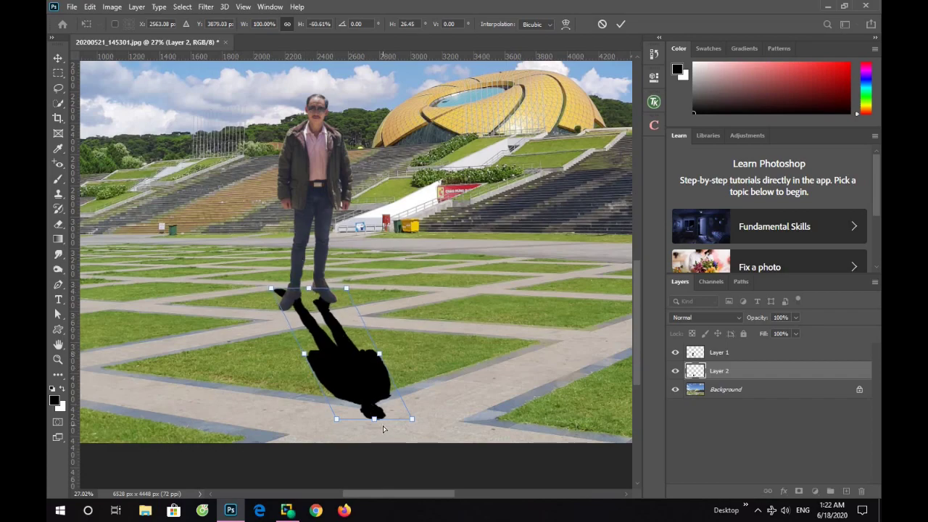
left_click_drag(374, 421, 378, 427)
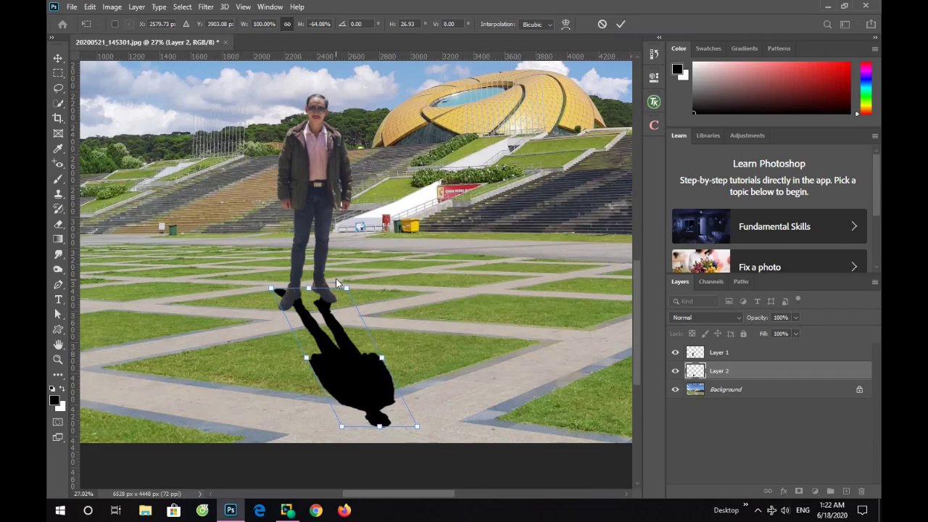
left_click_drag(346, 288, 346, 281)
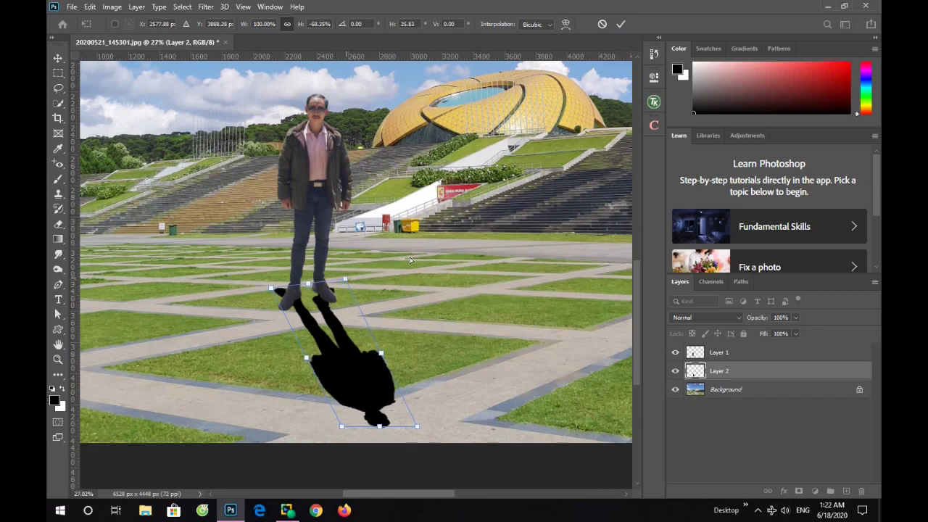
left_click(620, 24)
key("m")
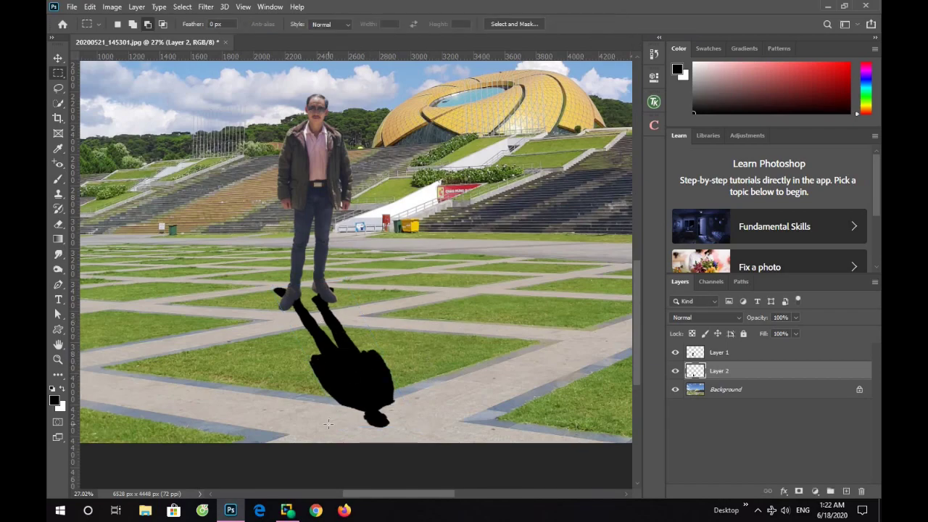
scroll(328, 424, "up", 2)
scroll(332, 415, "up", 1)
scroll(381, 375, "up", 1)
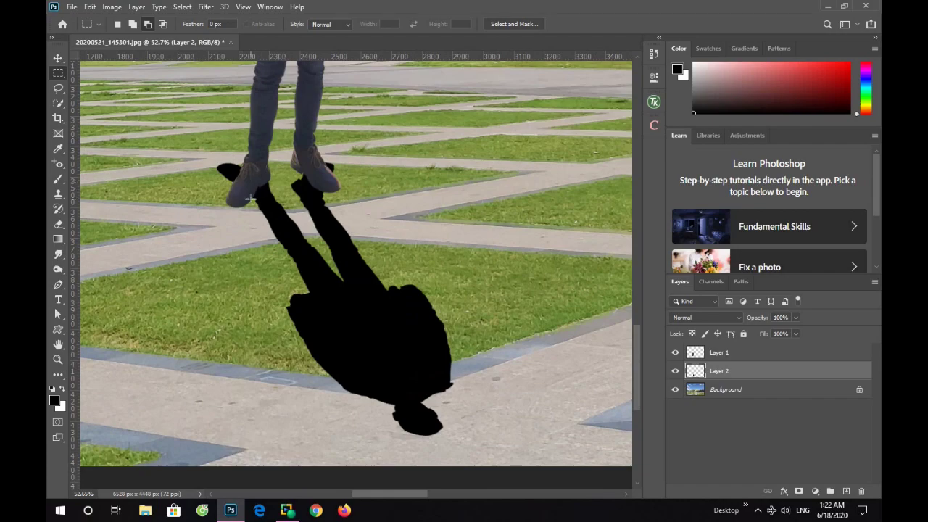
scroll(289, 212, "up", 3)
scroll(289, 213, "down", 1)
scroll(289, 212, "down", 1)
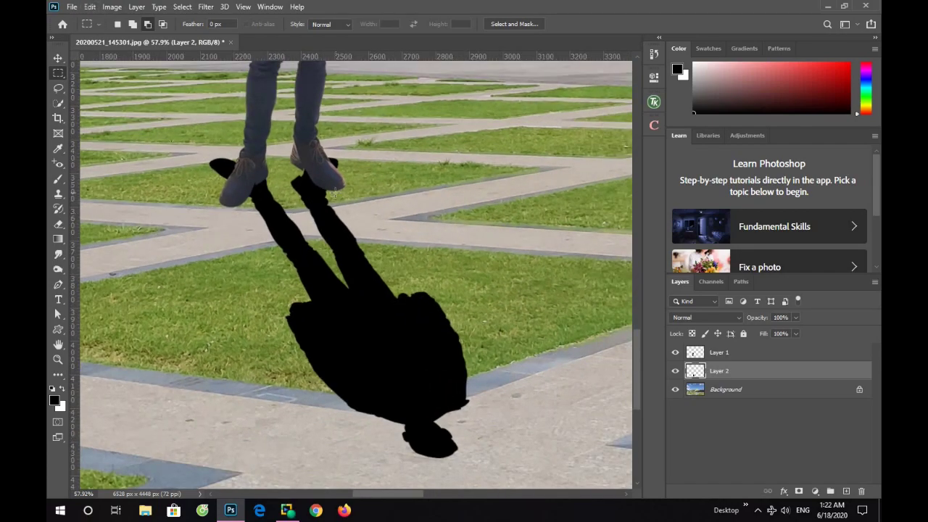
left_click(90, 9)
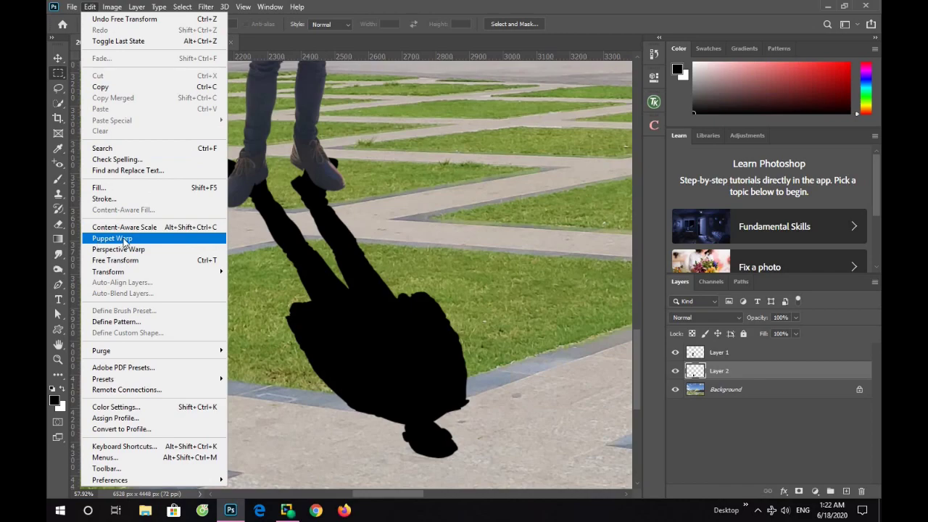
- Start Puppet Warp on the shadow and pin both of its legs
key("Escape")
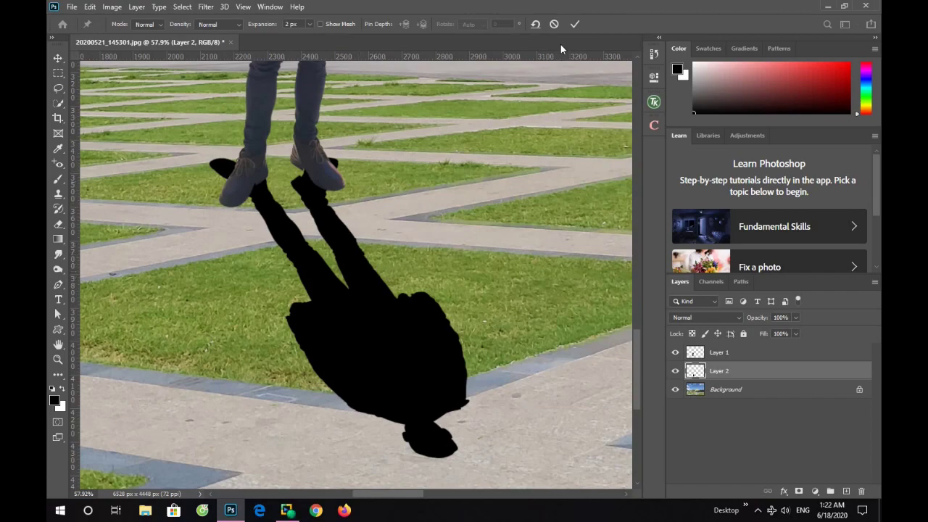
left_click(313, 210)
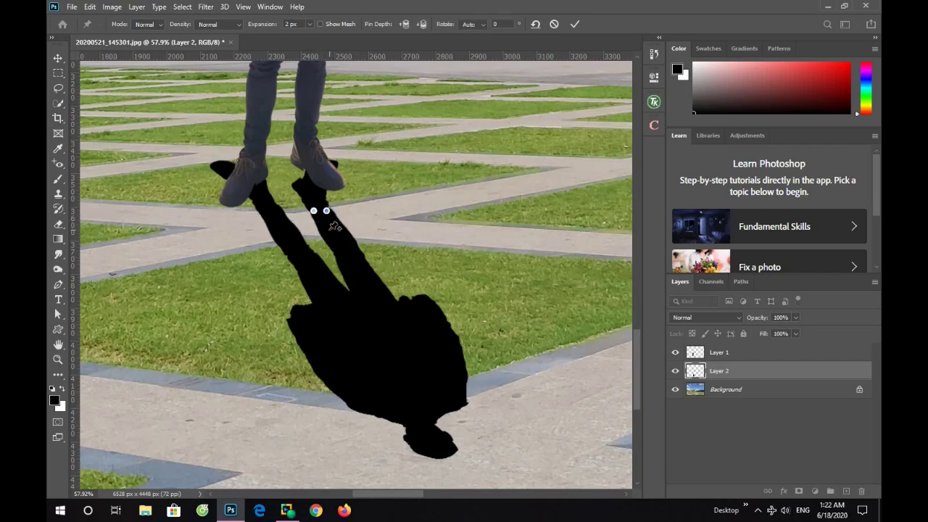
left_click(335, 248)
left_click(352, 247)
left_click(281, 213)
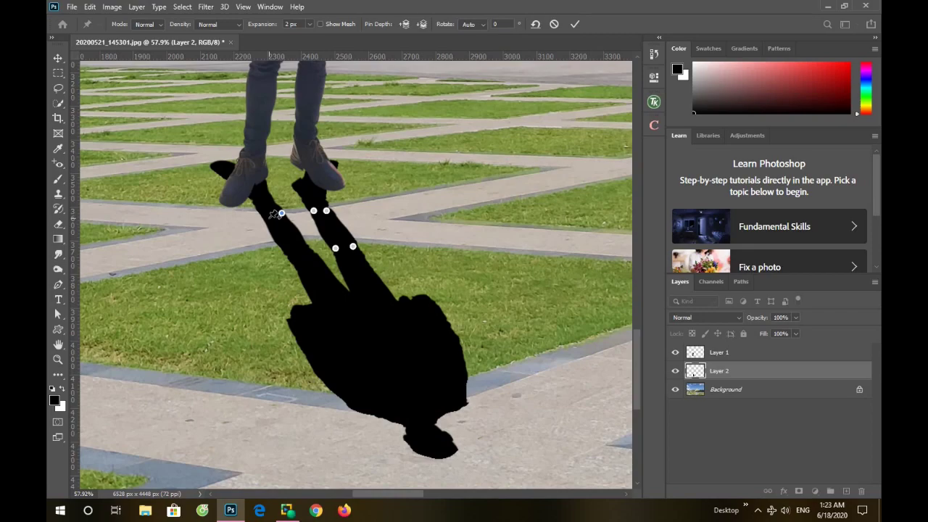
left_click(268, 218)
left_click(303, 244)
left_click(292, 255)
left_click(321, 267)
- Pin the shadow's lower legs, torso and base, and toggle Show Mesh on and off
left_click(310, 289)
left_click(350, 299)
left_click(386, 291)
left_click(399, 311)
left_click(427, 308)
left_click(297, 321)
left_click(350, 399)
left_click(463, 397)
left_click(375, 357)
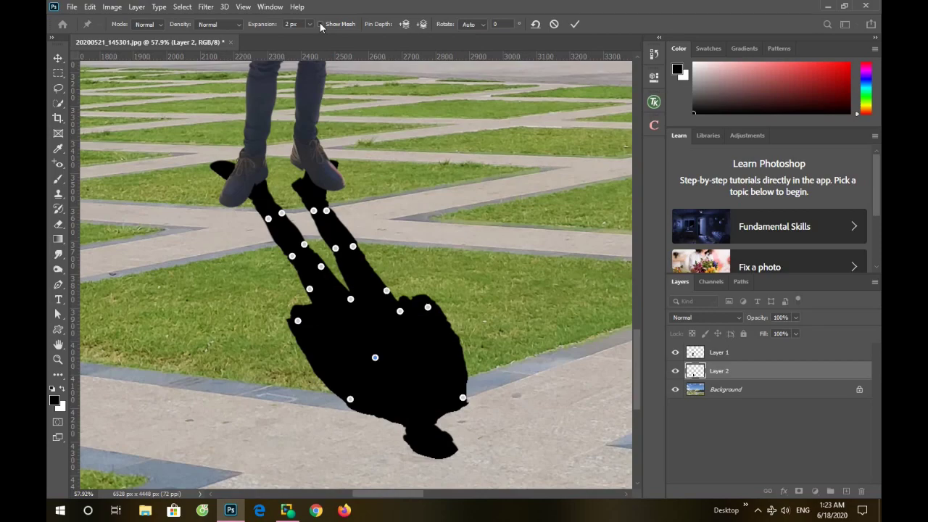
left_click(320, 23)
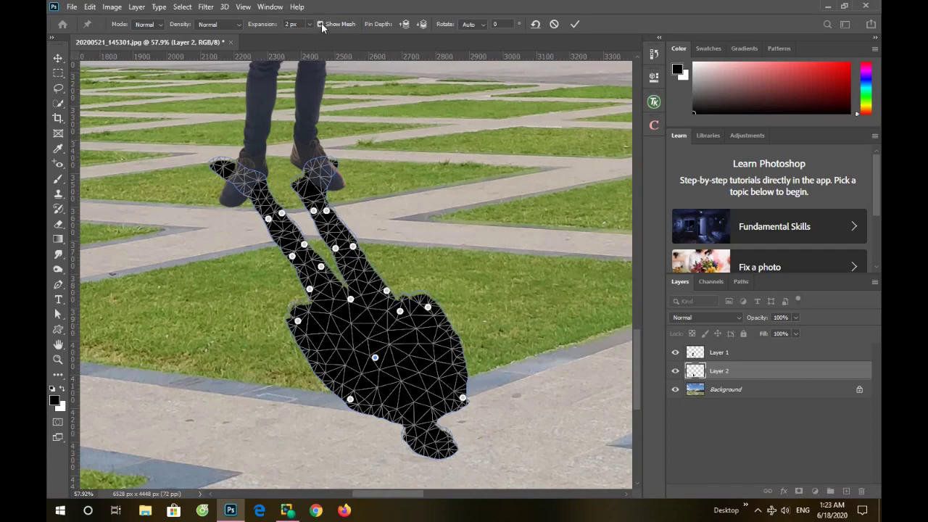
left_click(320, 24)
scroll(291, 135, "up", 3)
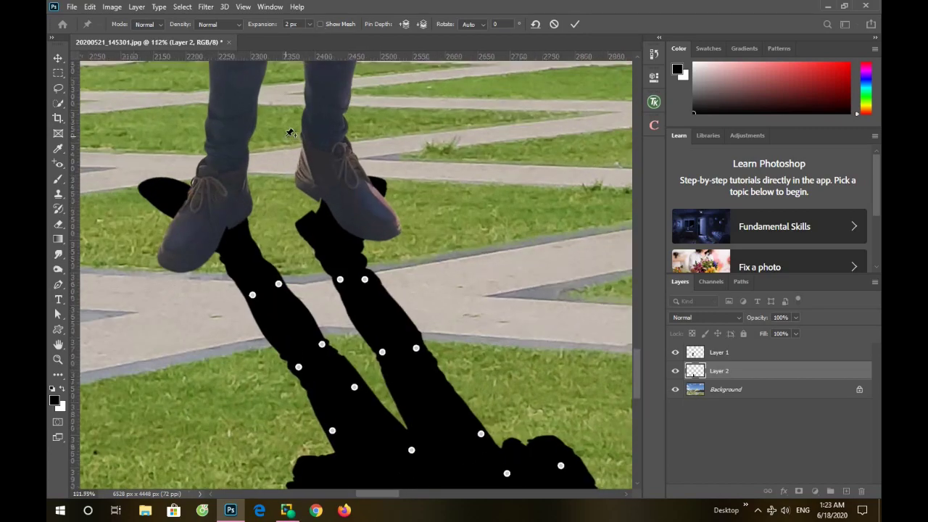
- Pin the shadow near the shoes and rotate its foot around a pin to follow the shoe
scroll(306, 190, "up", 1)
scroll(306, 190, "up", 1)
scroll(305, 189, "up", 1)
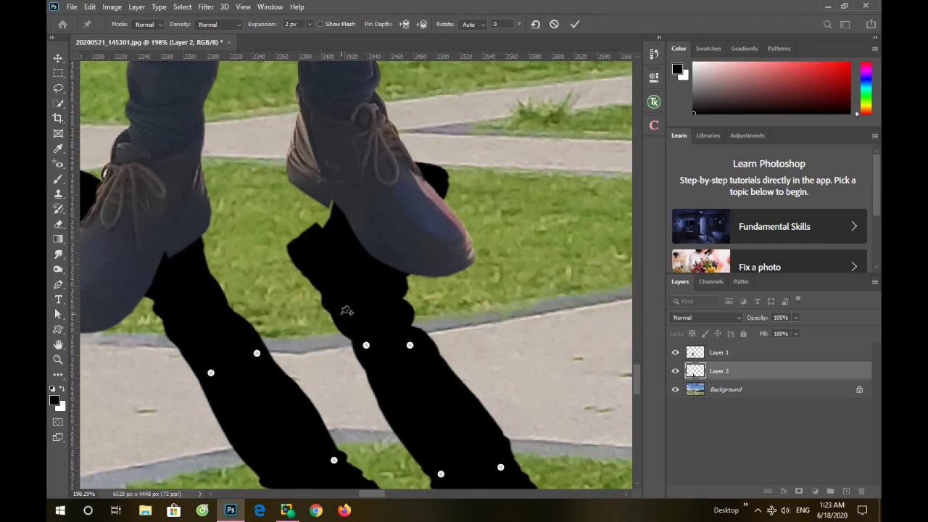
left_click(339, 321)
left_click(403, 305)
left_click(357, 273)
left_click(357, 273, "alt")
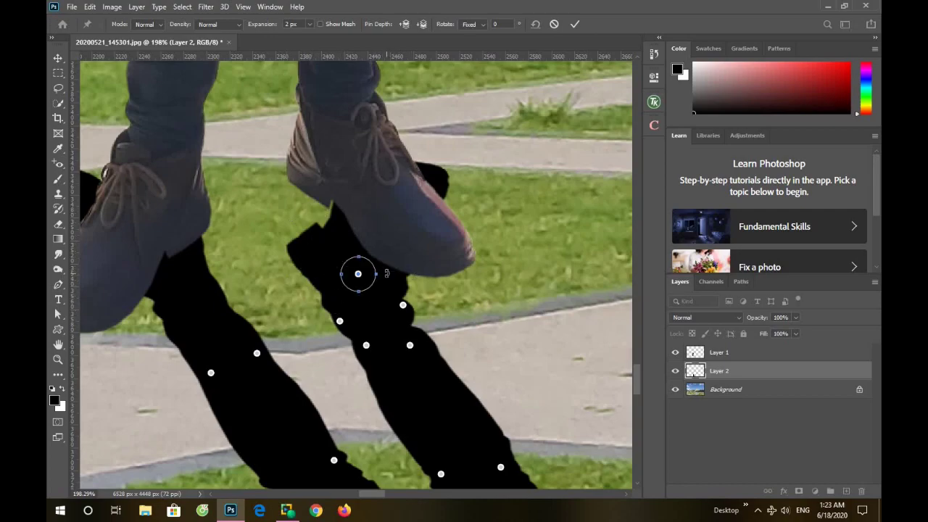
left_click_drag(386, 274, 369, 305)
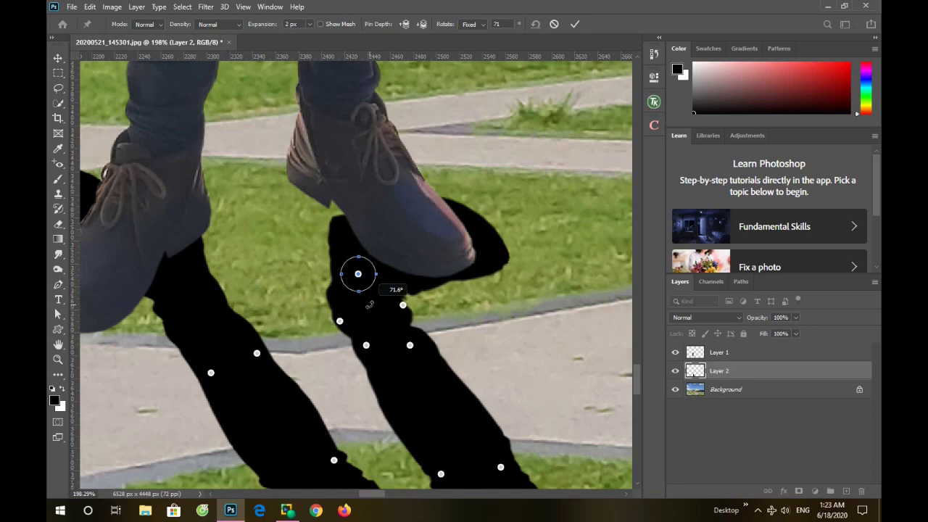
left_click_drag(370, 305, 367, 309)
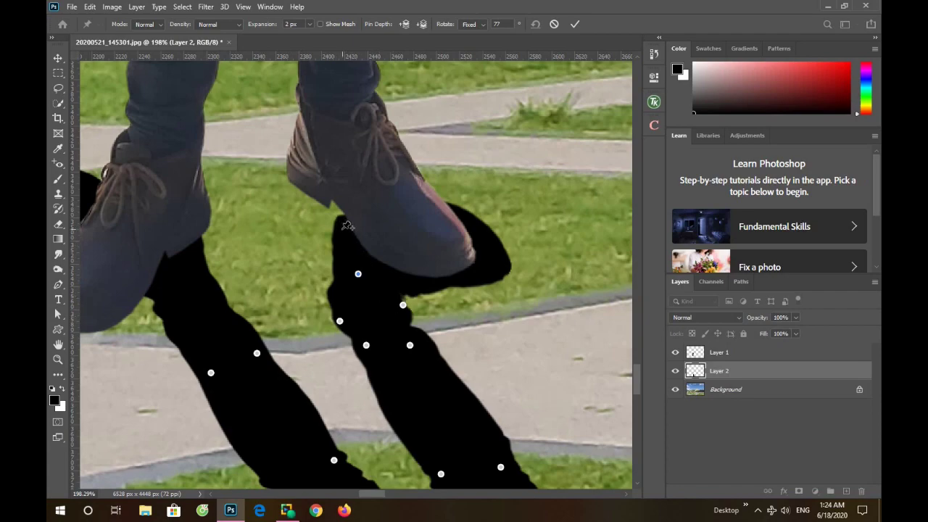
- Pull the shadow up to the heel, tuck its toe under the right shoe tip, and adjust the shin
left_click(341, 229)
left_click_drag(341, 229, 294, 179)
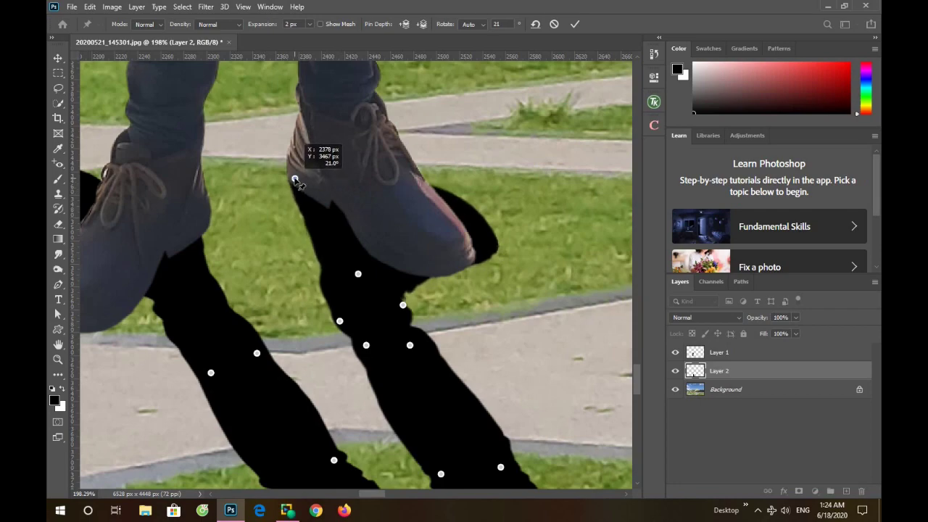
left_click(488, 235)
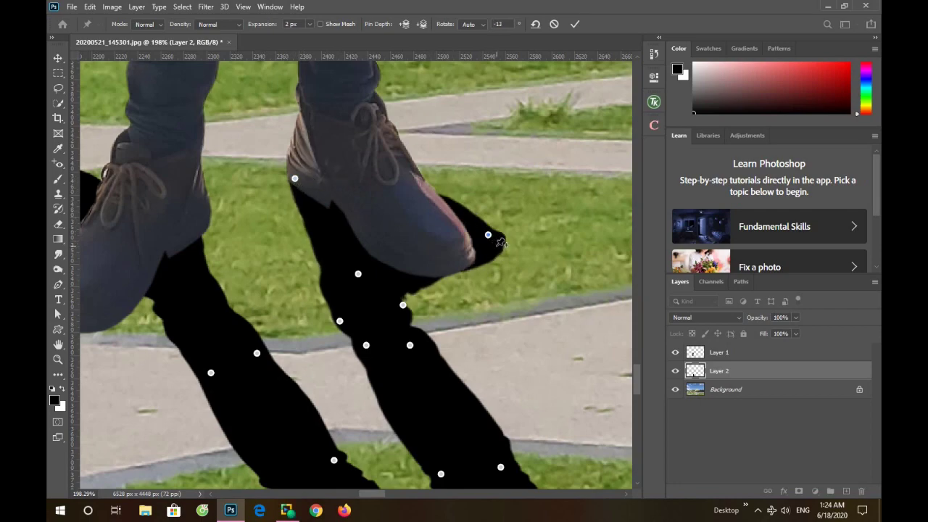
left_click_drag(501, 242, 478, 233)
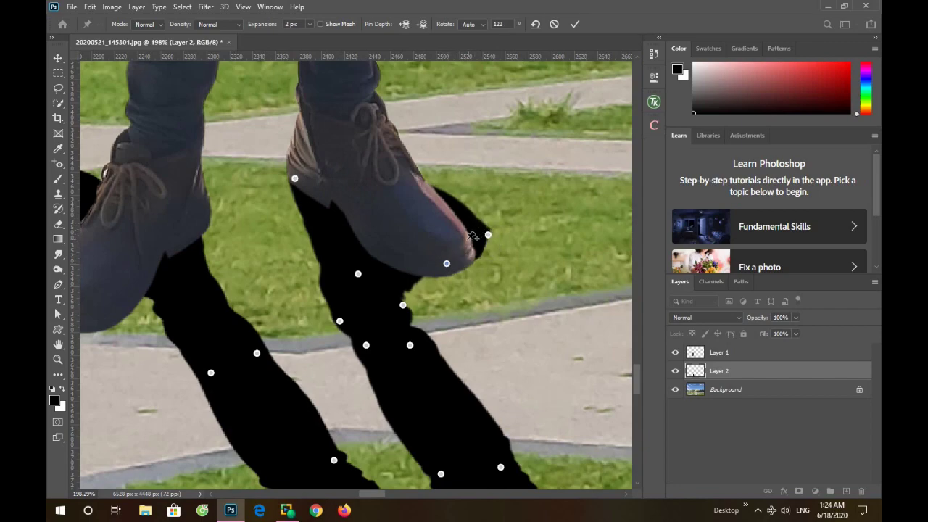
mouse_move(478, 219)
left_mouse_down()
mouse_move(454, 229)
mouse_move(458, 241)
left_mouse_up()
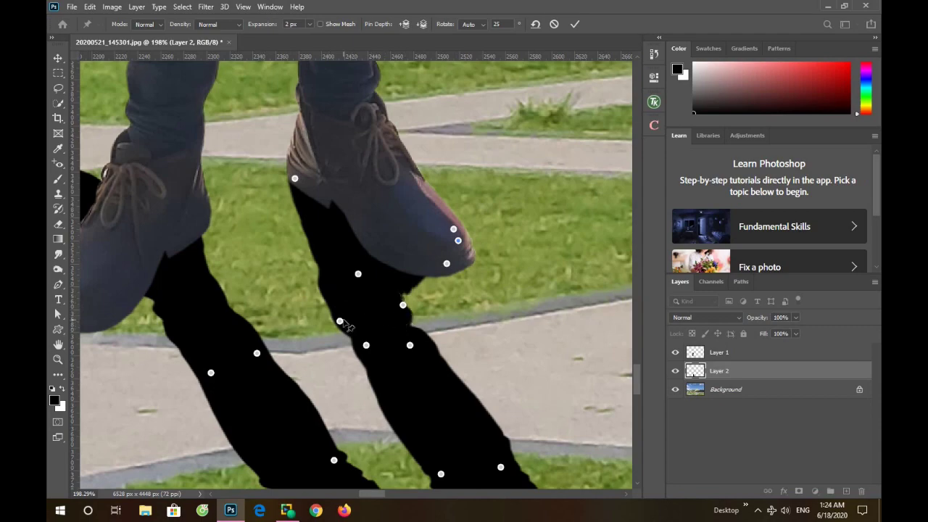
left_click_drag(339, 321, 347, 317)
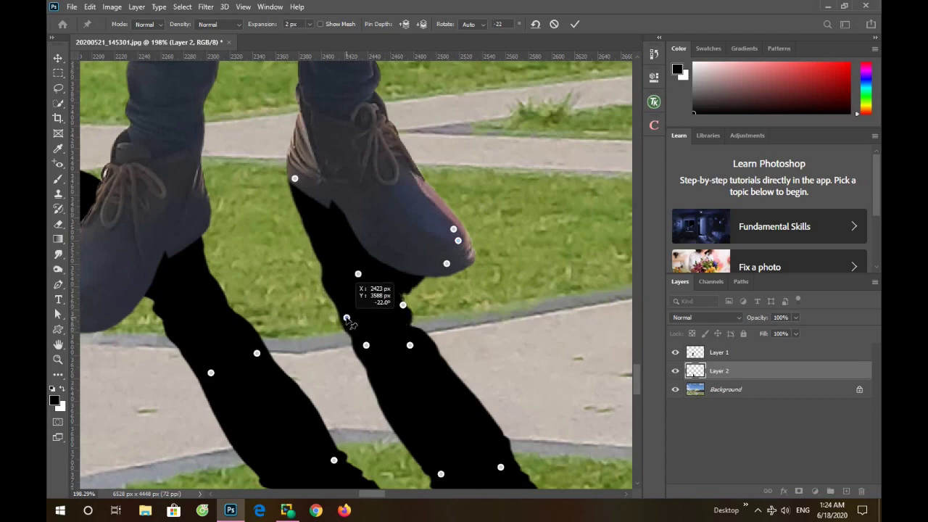
left_click_drag(368, 347, 372, 346)
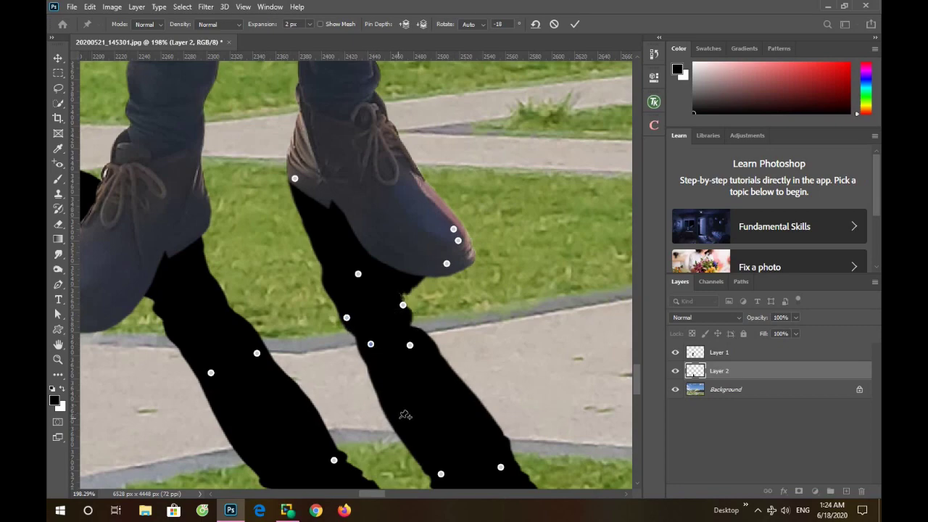
left_click(400, 417)
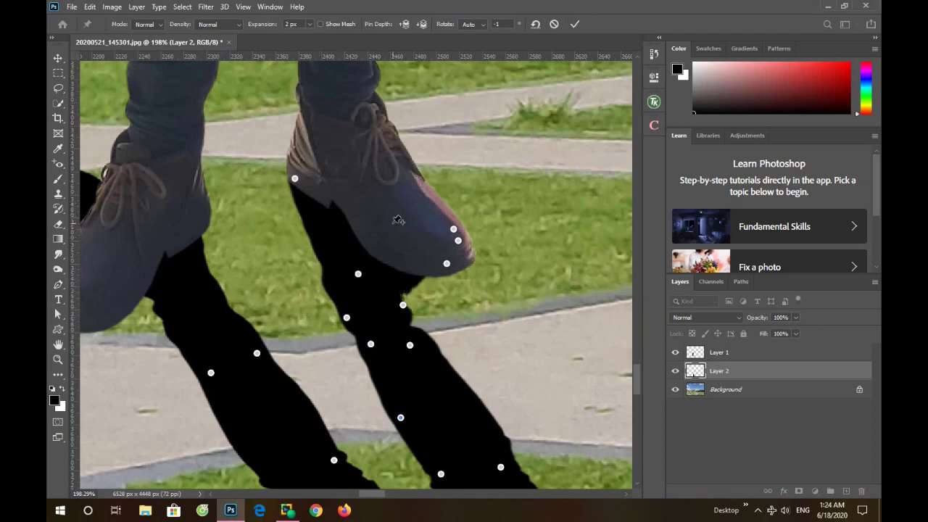
- Pull the shadow up beneath the right shoe's sole and pin its shin edge smoothly
scroll(423, 332, "down", 5)
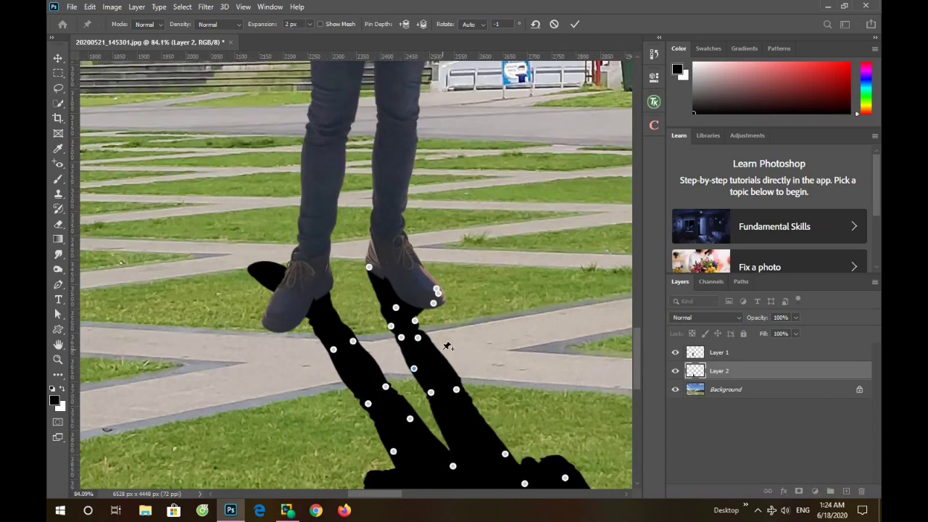
scroll(435, 352, "up", 2)
scroll(423, 331, "up", 1)
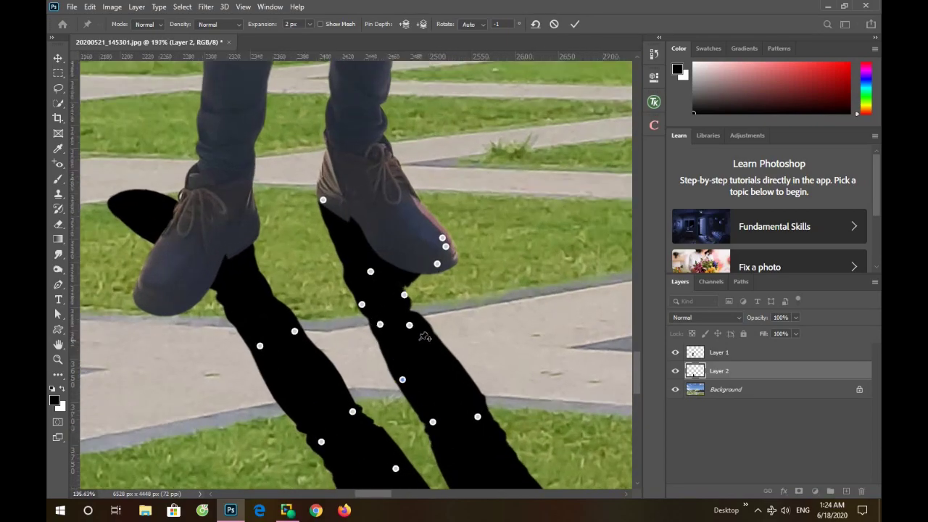
scroll(413, 304, "up", 2)
left_click_drag(401, 245, 379, 212)
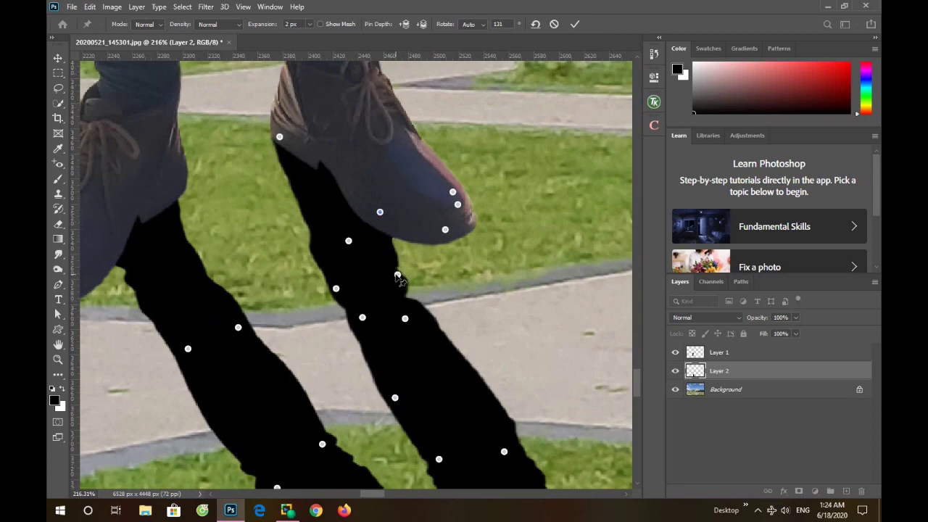
left_click_drag(397, 274, 404, 273)
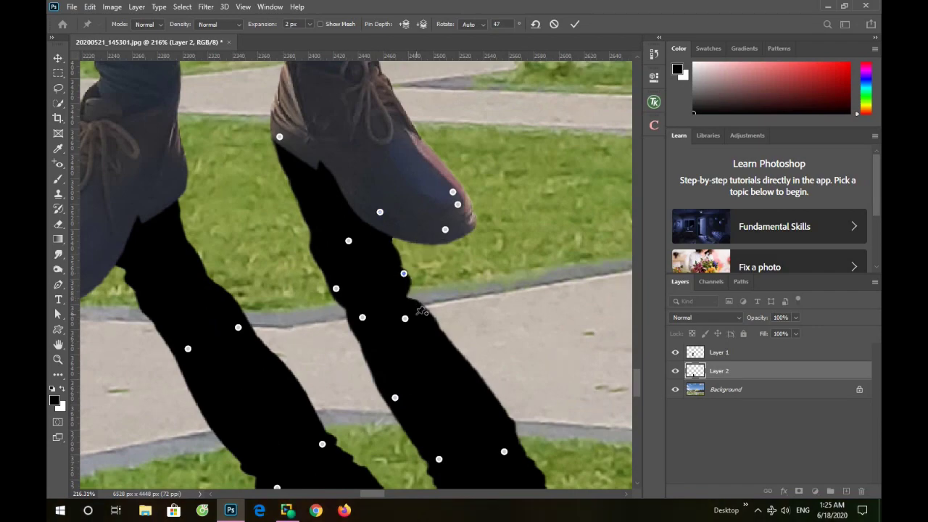
left_click_drag(396, 300, 394, 298)
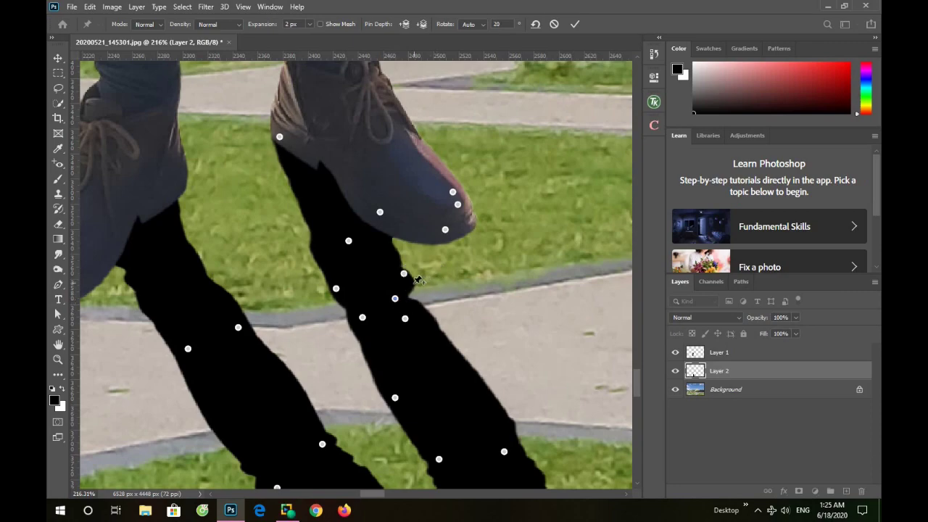
left_click(408, 284)
scroll(187, 268, "down", 1)
scroll(217, 269, "down", 1)
scroll(232, 275, "down", 1)
scroll(114, 288, "down", 1)
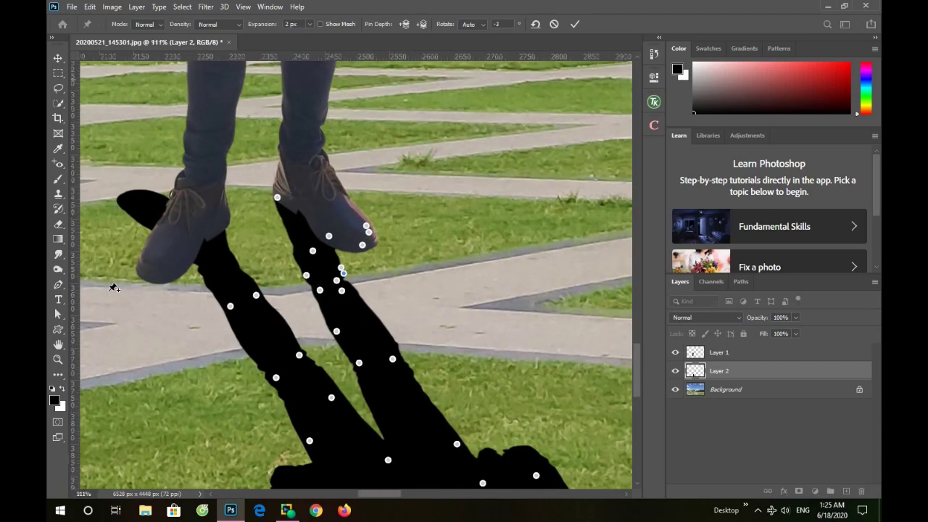
- Anchor the left shadow leg and rotate its foot so ankle and toe sit under the left shoe
scroll(114, 287, "up", 1)
scroll(166, 266, "up", 1)
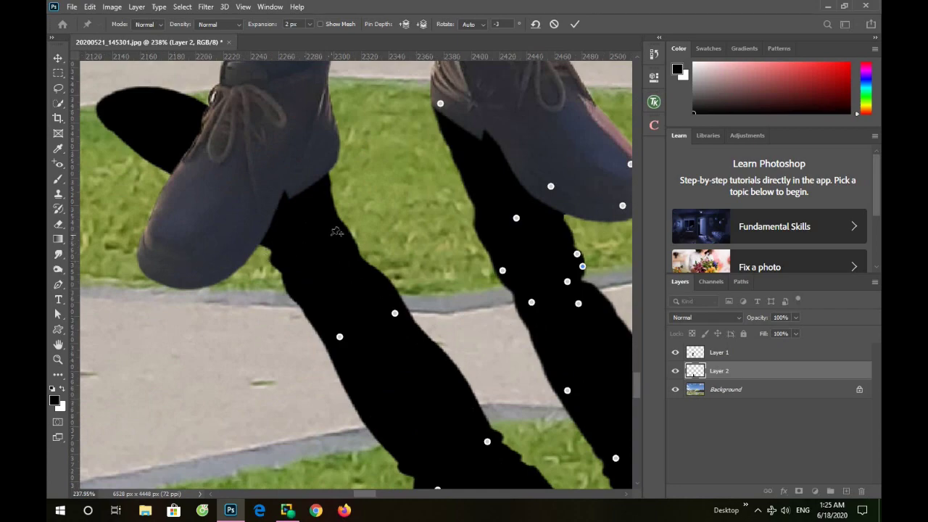
left_click(335, 221)
left_click(333, 277)
left_click(304, 208, "alt")
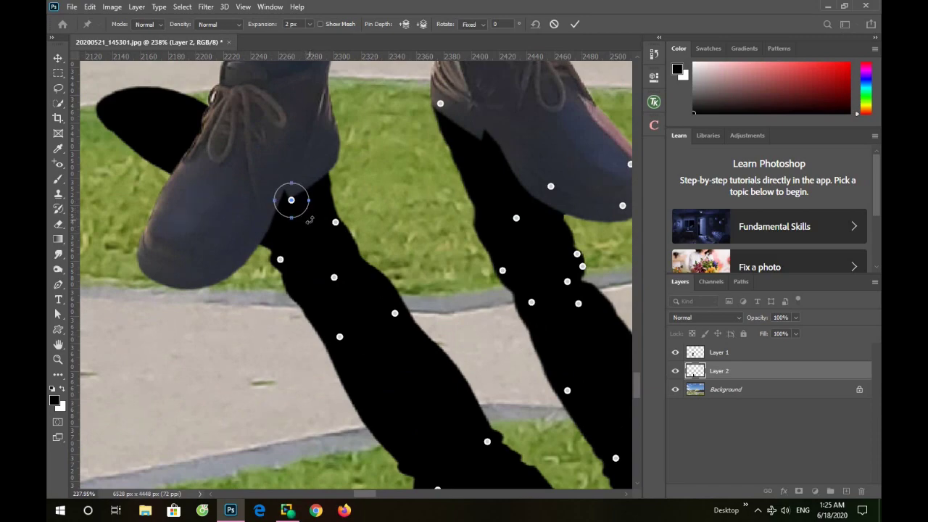
left_click_drag(310, 216, 320, 170)
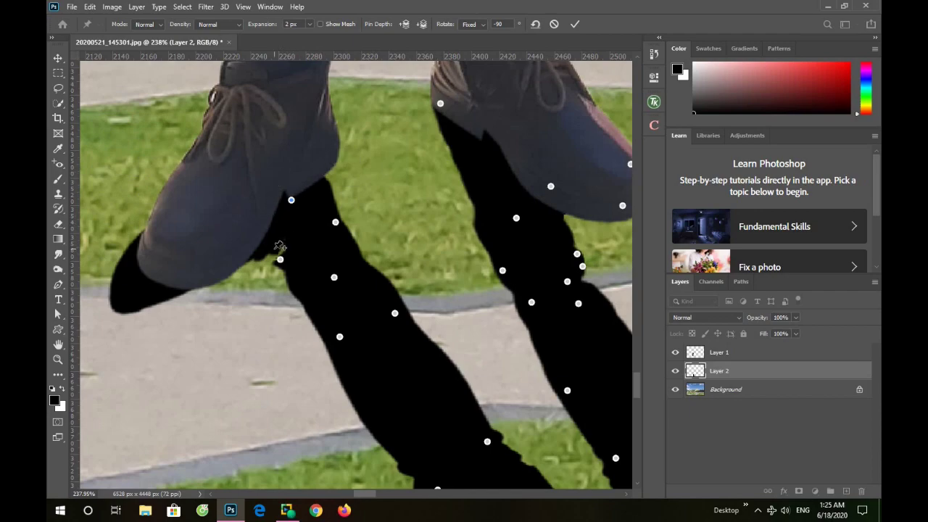
left_click_drag(291, 200, 262, 224)
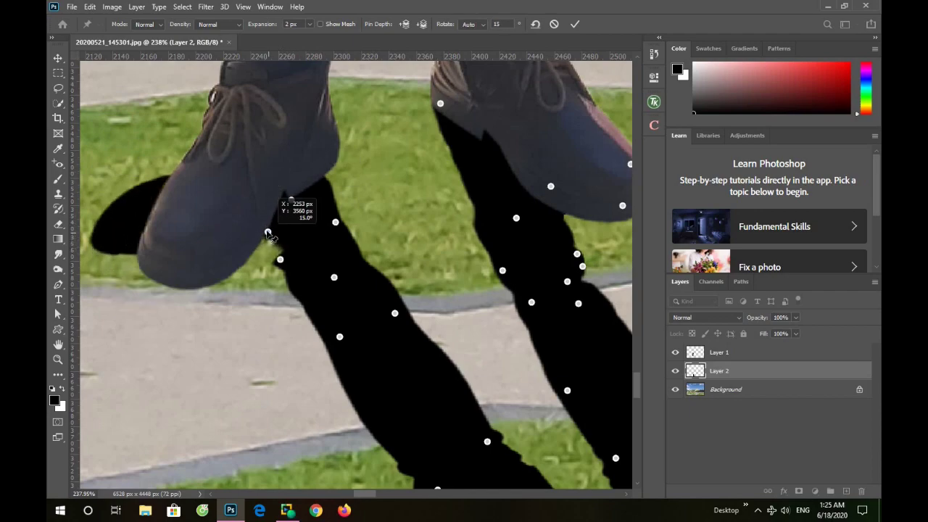
left_click_drag(105, 231, 160, 254)
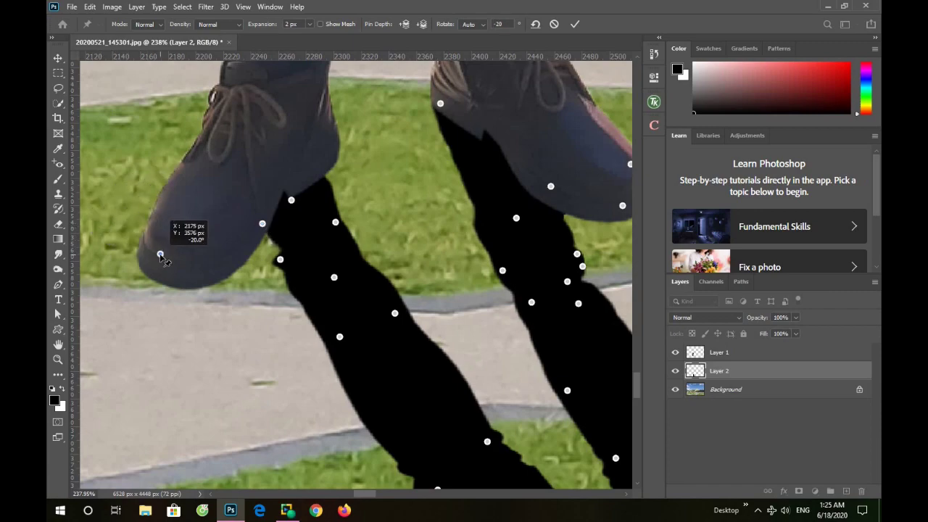
- Reshape the left shadow leg's upper edge, shin and inner edge with extra pins
left_click_drag(331, 171, 334, 165)
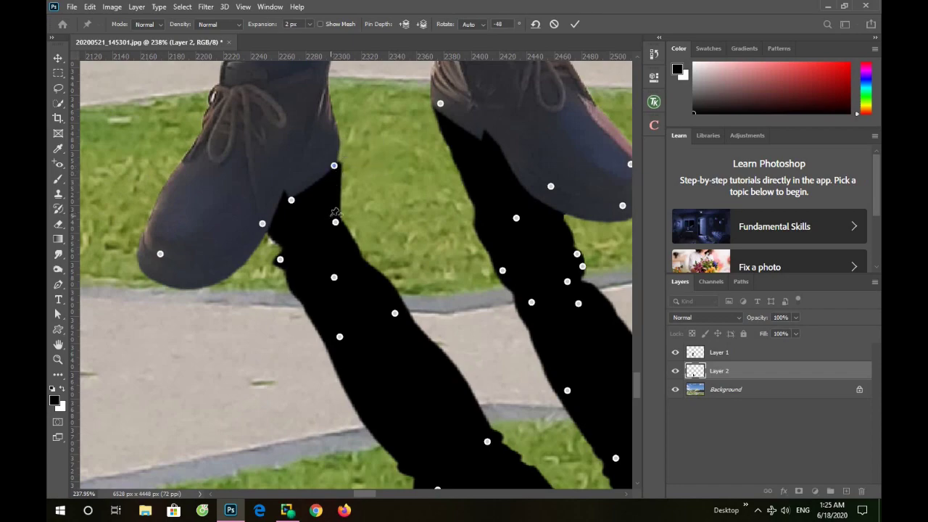
left_click_drag(335, 222, 350, 212)
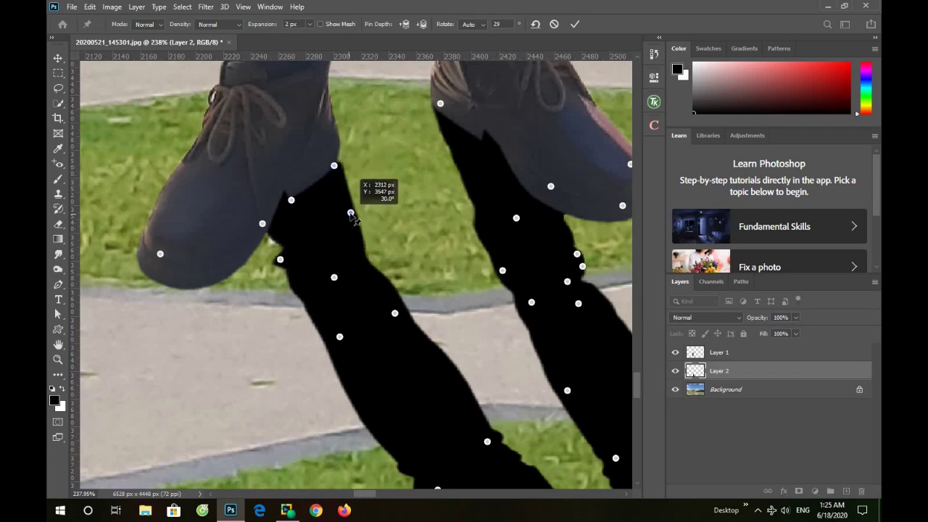
left_click_drag(368, 256, 369, 258)
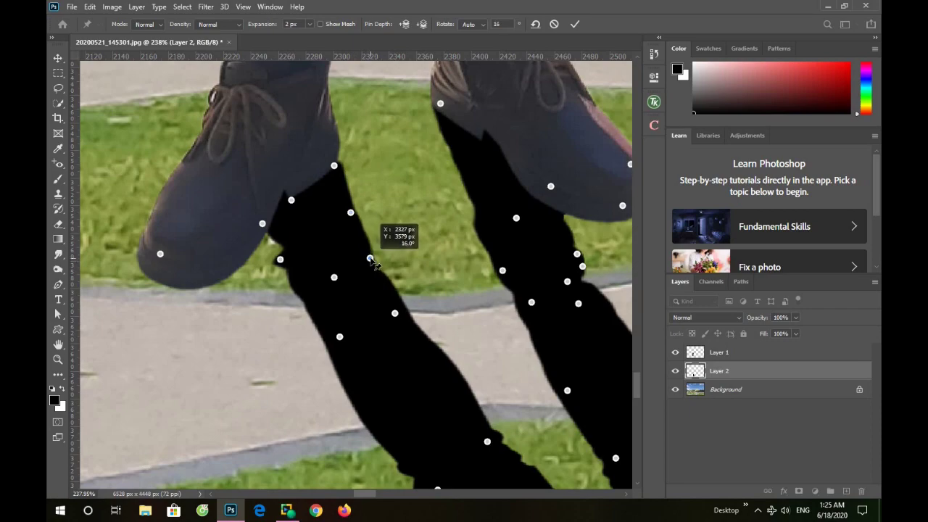
left_click(379, 272)
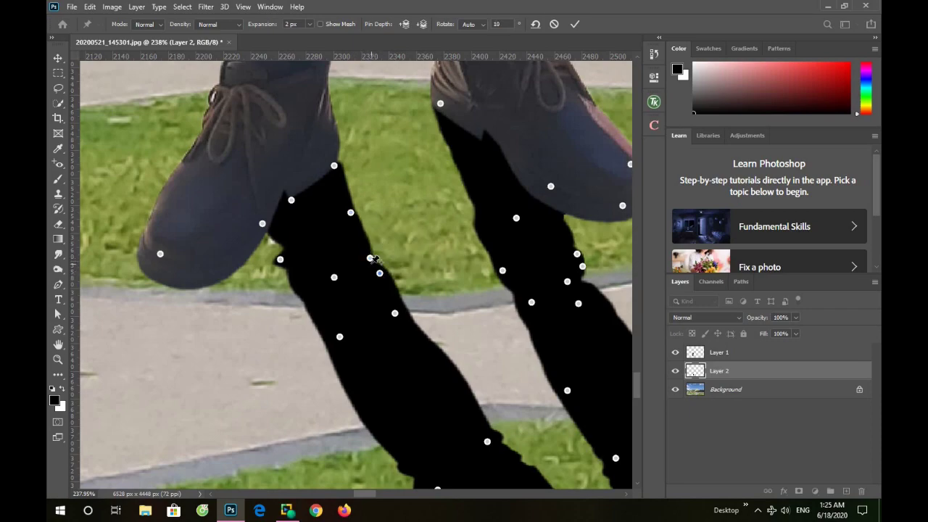
left_click_drag(370, 258, 371, 253)
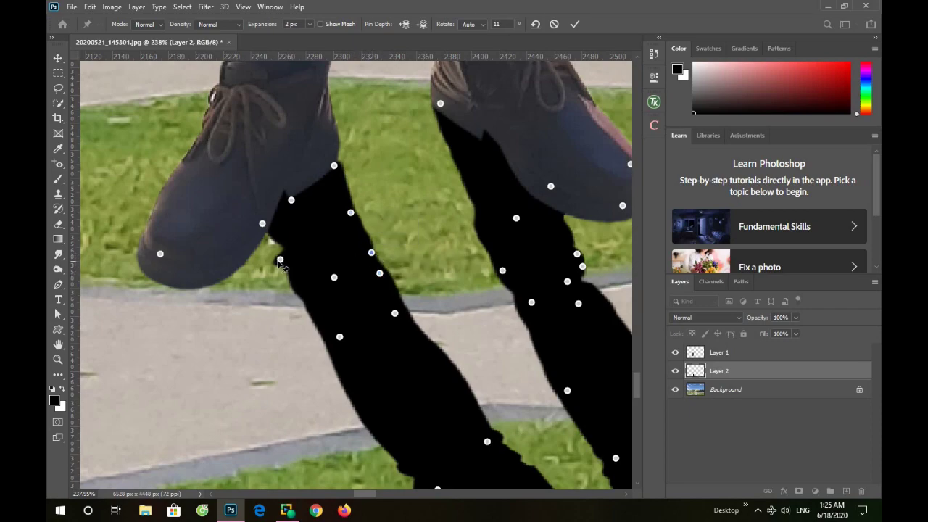
left_click_drag(280, 260, 295, 258)
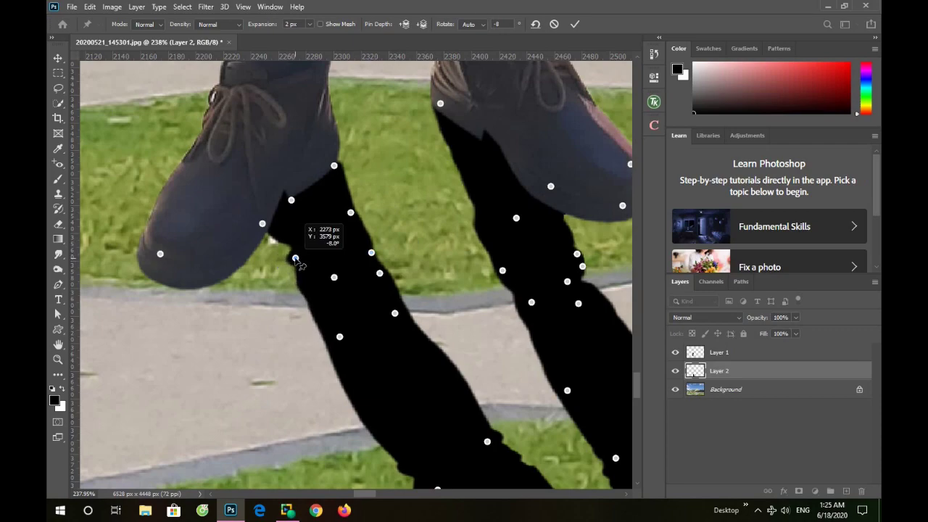
left_click_drag(297, 239, 283, 245)
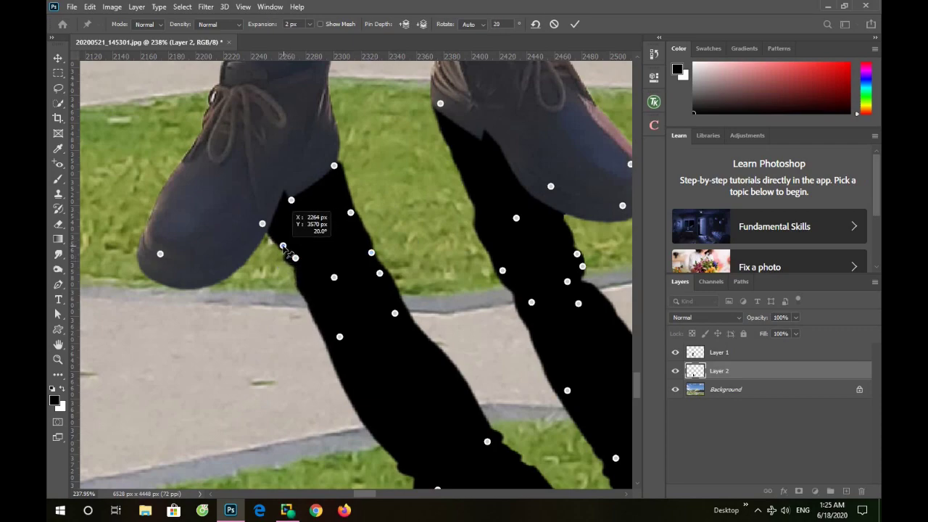
left_click(295, 267)
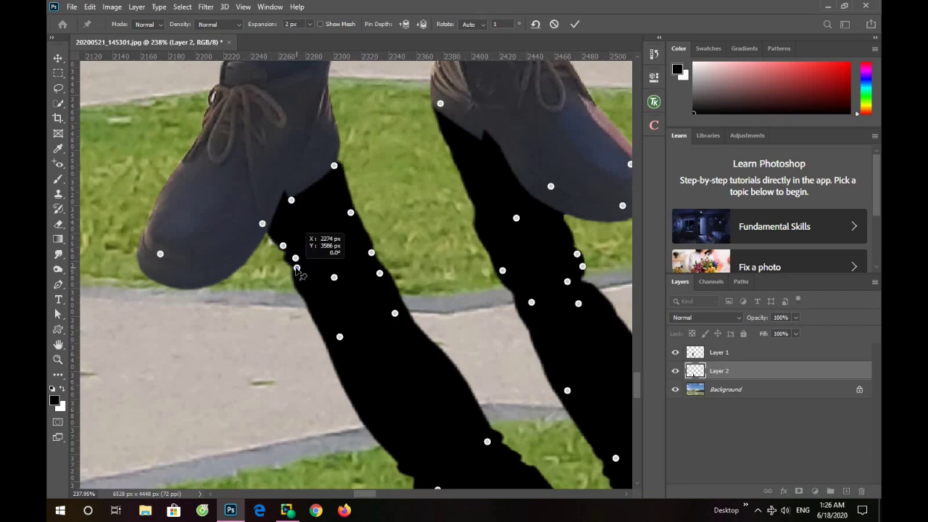
left_click_drag(403, 321, 402, 323)
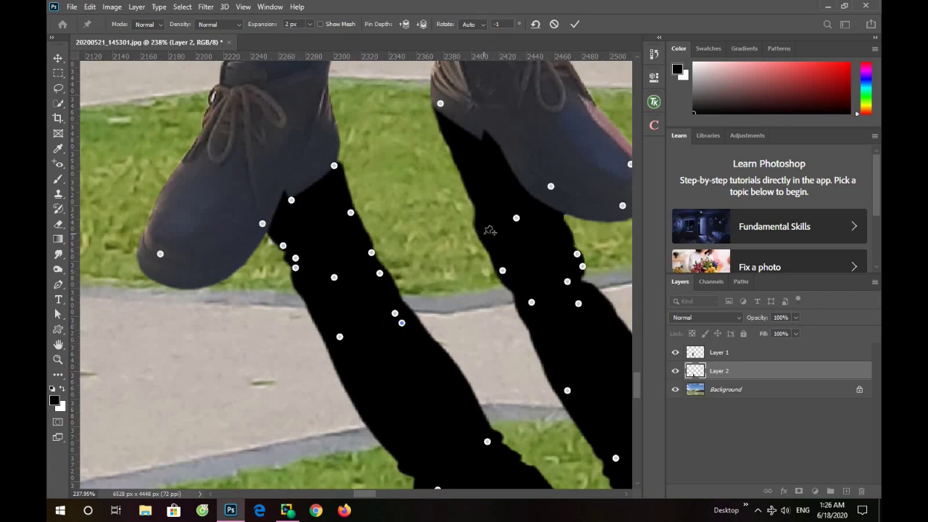
- Adjust the right shadow leg's edges near the shoe and commit the Puppet Warp
left_click_drag(488, 231, 487, 232)
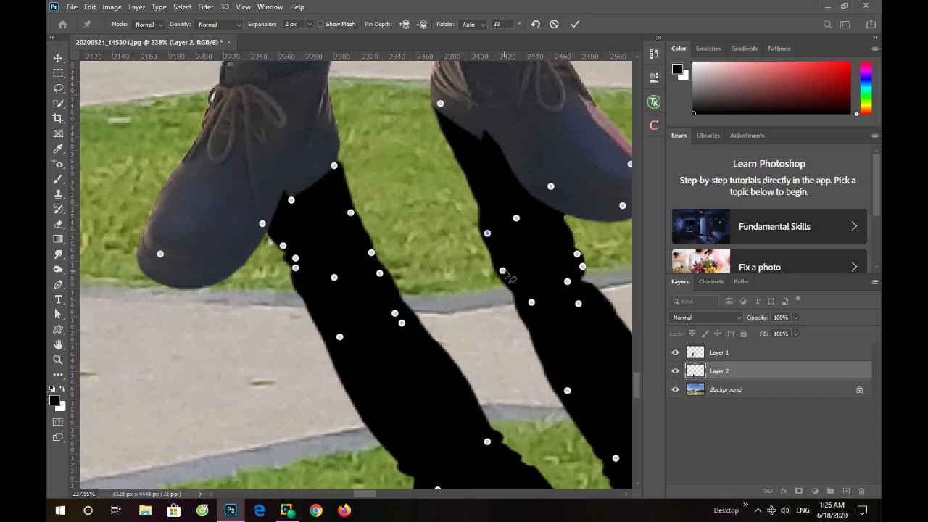
left_click_drag(502, 271, 510, 268)
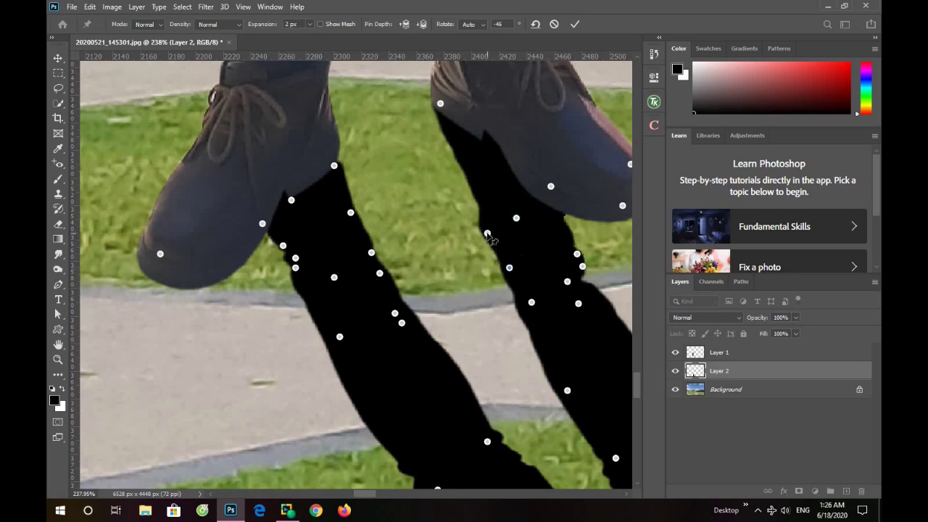
left_click_drag(487, 234, 491, 232)
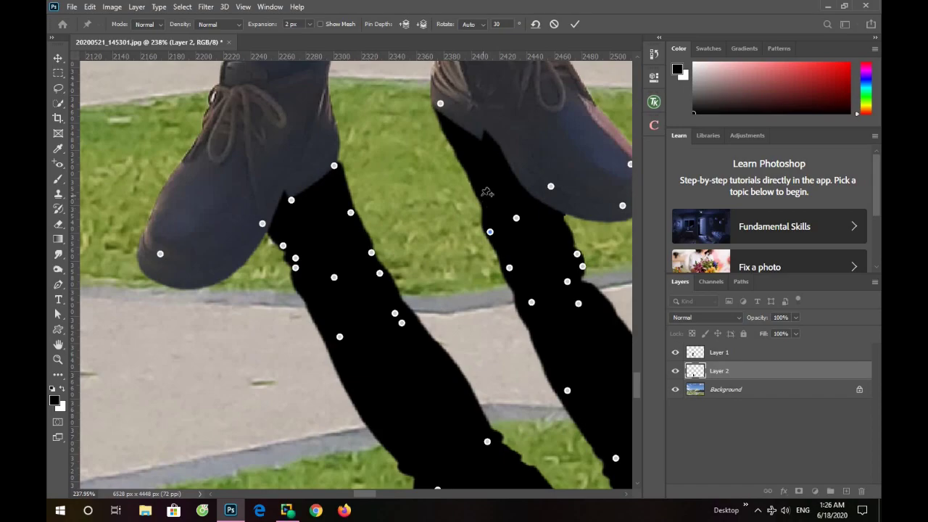
left_click(479, 197)
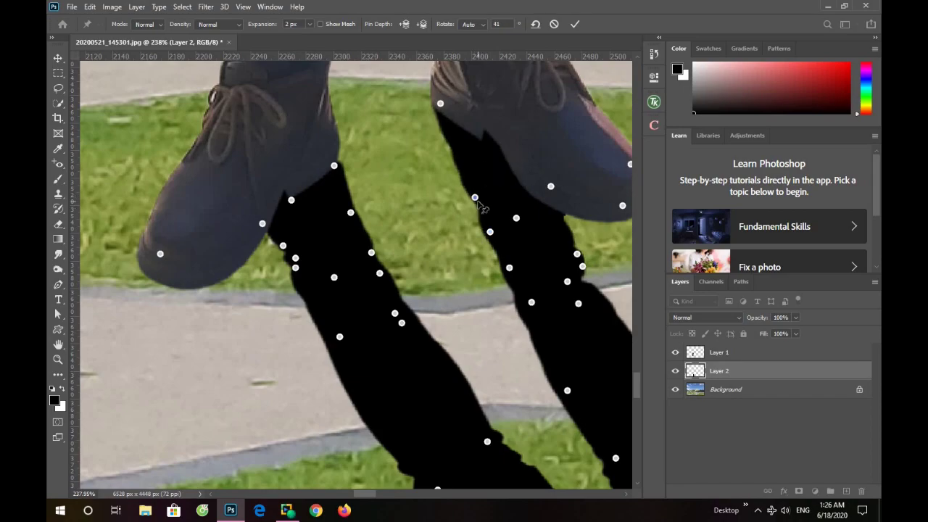
scroll(496, 282, "down", 3)
scroll(495, 303, "down", 2)
scroll(496, 308, "down", 1)
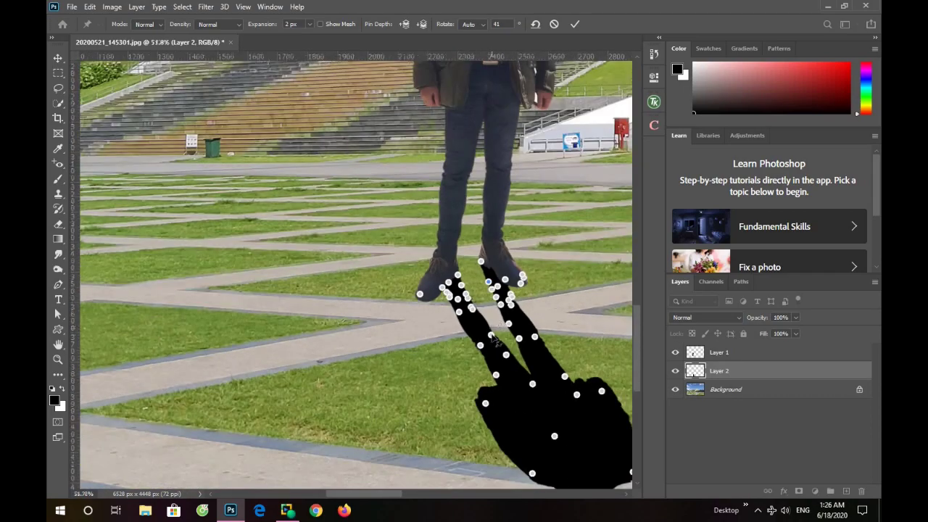
scroll(532, 367, "down", 1)
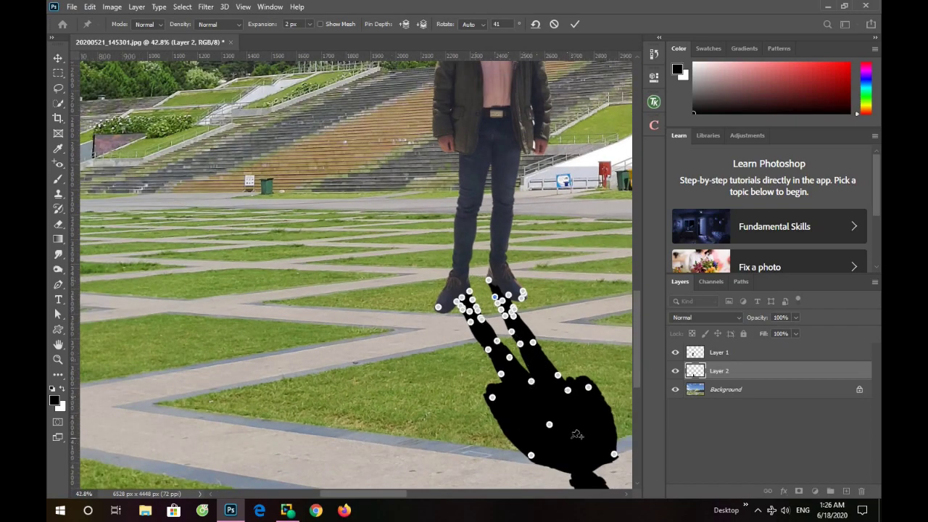
scroll(564, 399, "down", 2)
scroll(575, 418, "up", 1)
scroll(480, 247, "up", 2)
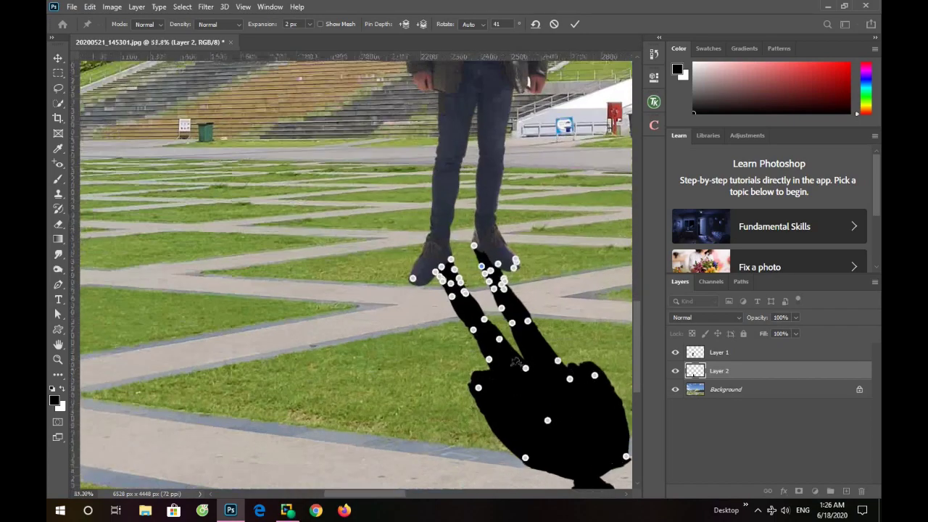
scroll(480, 247, "up", 2)
scroll(479, 247, "up", 2)
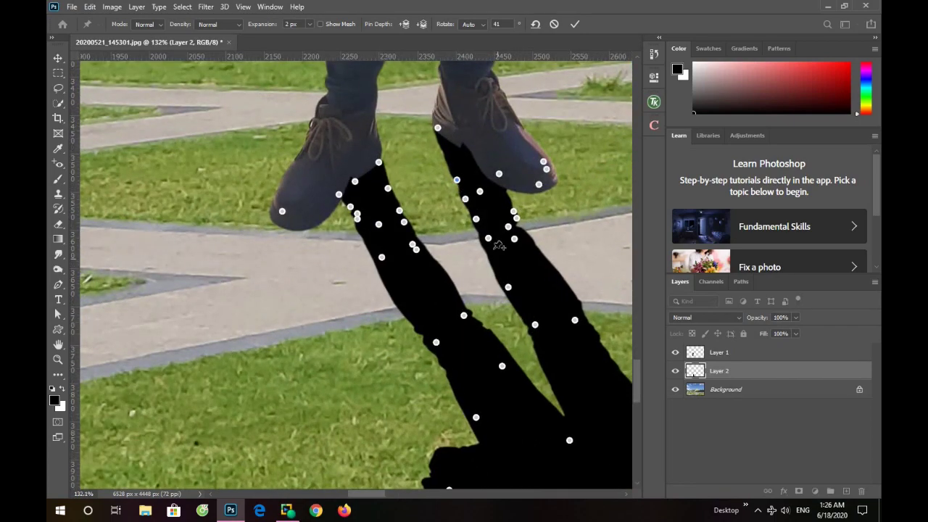
scroll(512, 291, "down", 1)
scroll(512, 292, "down", 1)
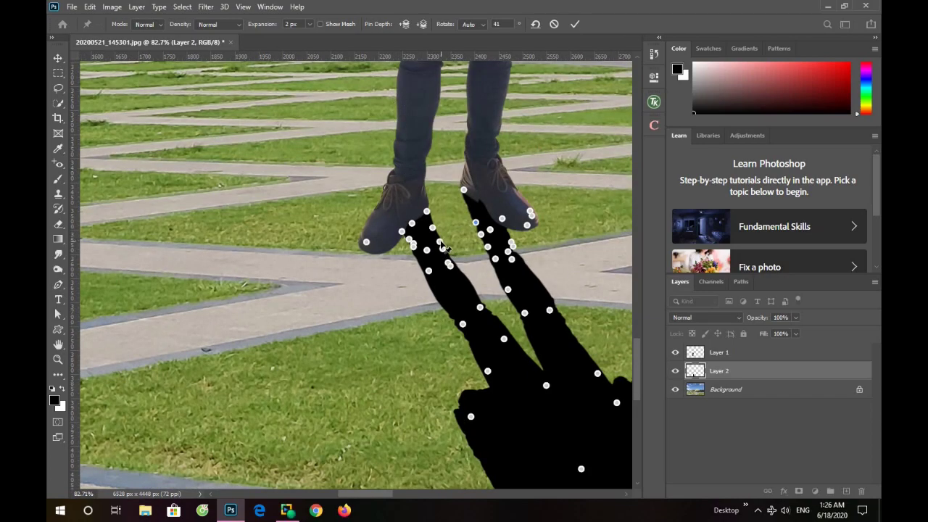
left_click(574, 24)
- Soften the shadow on Layer 2 with a 38.7-pixel Gaussian Blur
scroll(450, 206, "down", 2)
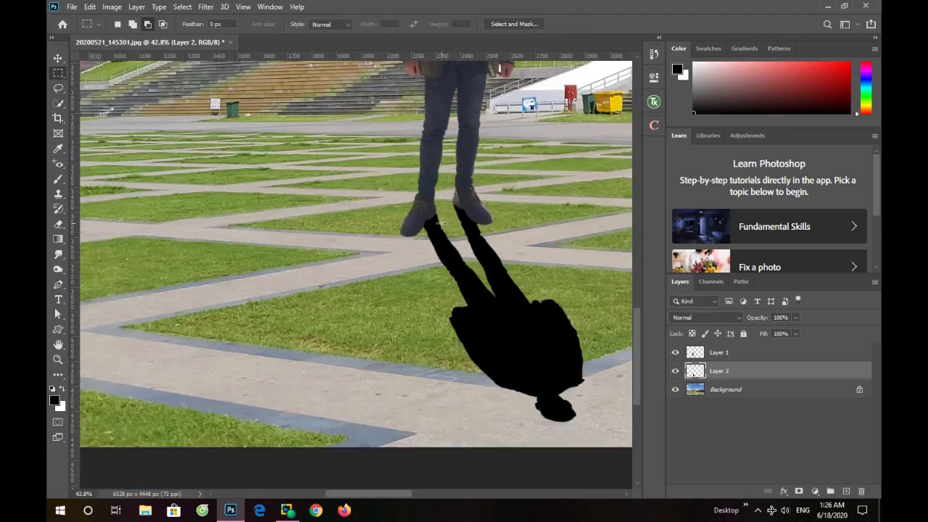
scroll(446, 221, "down", 2)
scroll(442, 232, "down", 1)
scroll(440, 239, "down", 1)
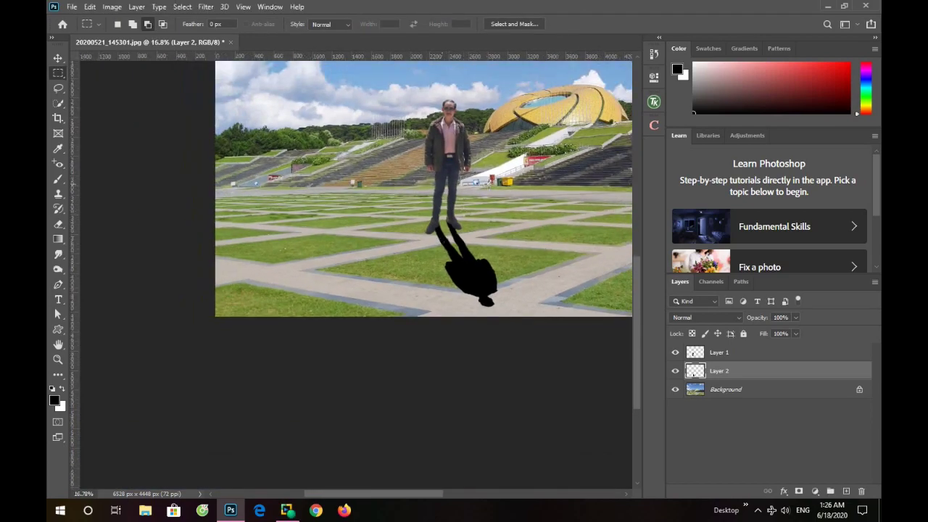
scroll(441, 242, "up", 1)
scroll(312, 410, "up", 1)
scroll(316, 411, "up", 1)
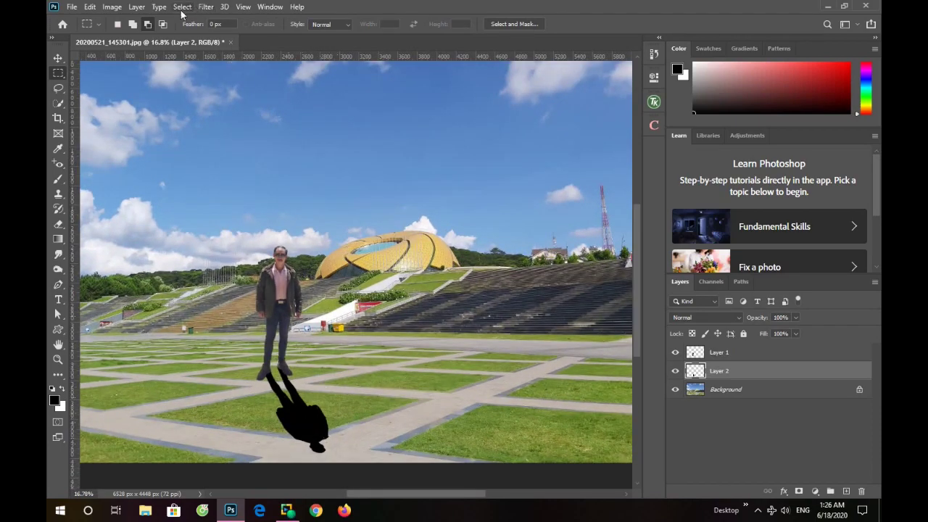
left_click(206, 7)
mouse_move(269, 138)
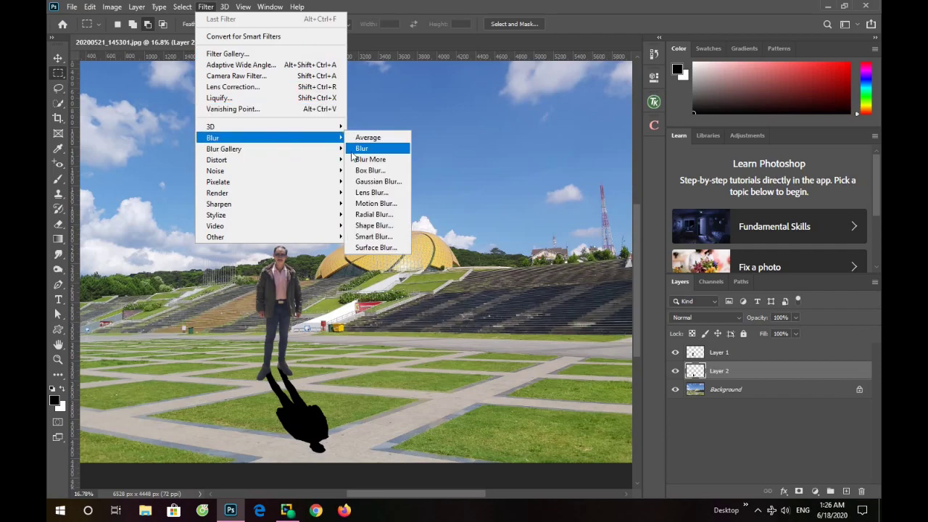
left_click(374, 185)
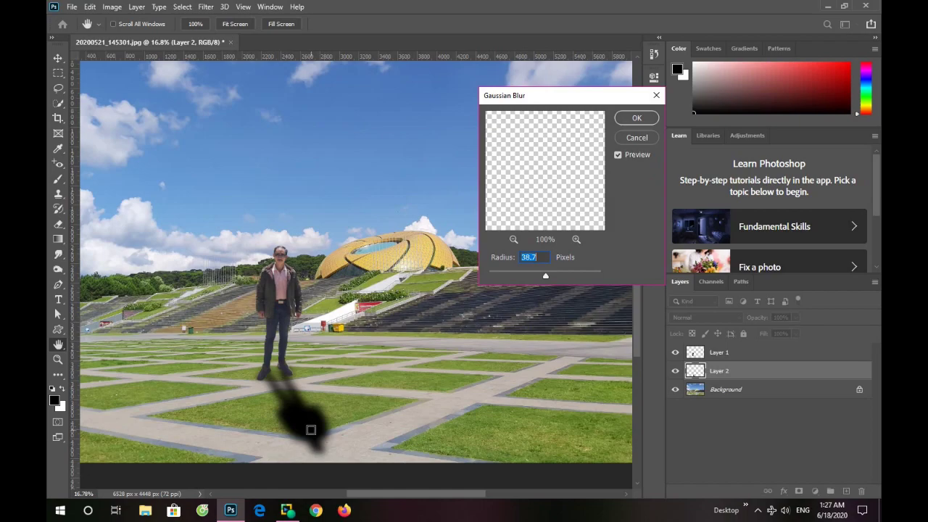
left_click(637, 119)
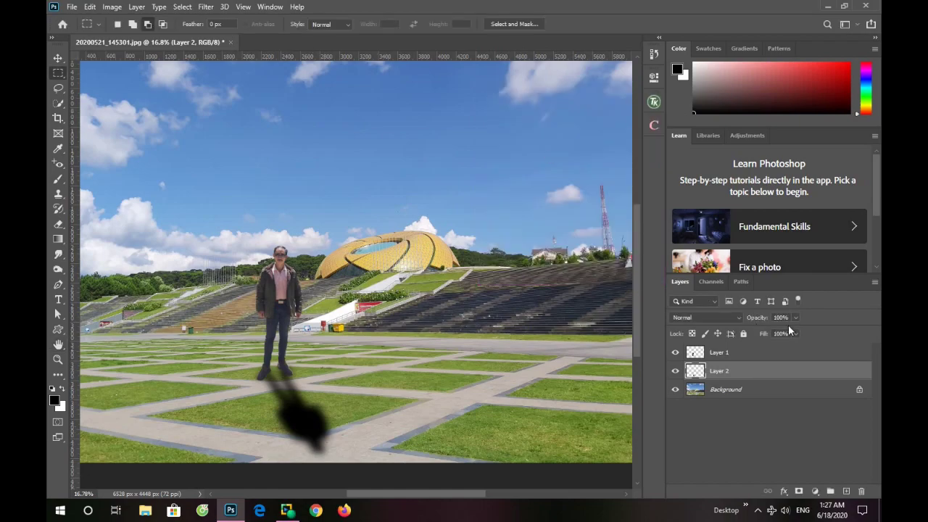
left_click(794, 317)
- Lower Layer 2's opacity to 75% so the pavement shows through the shadow
left_click_drag(795, 333, 783, 334)
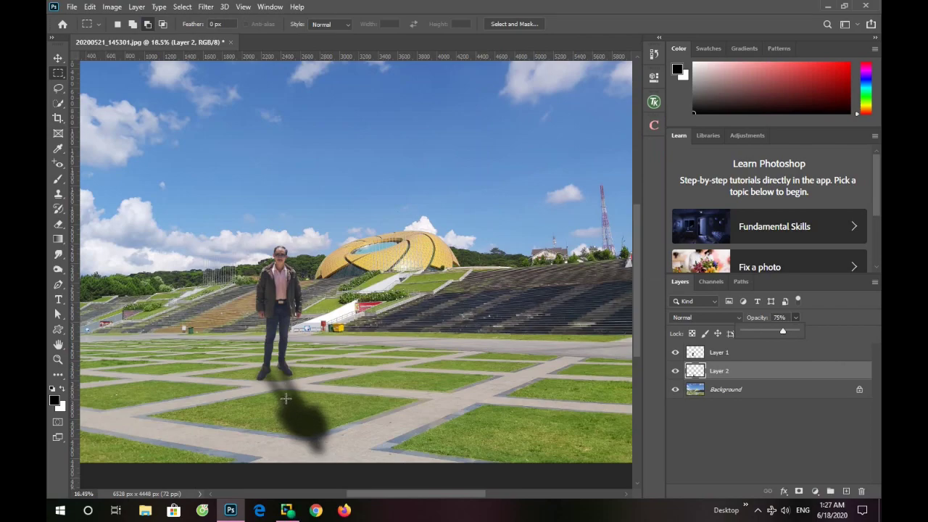
scroll(286, 398, "up", 3)
scroll(279, 361, "up", 3)
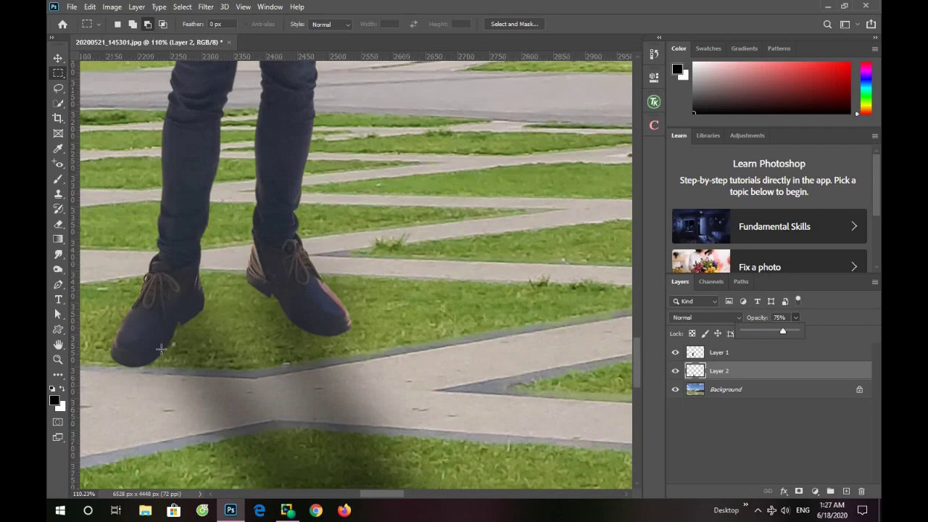
left_click(724, 374)
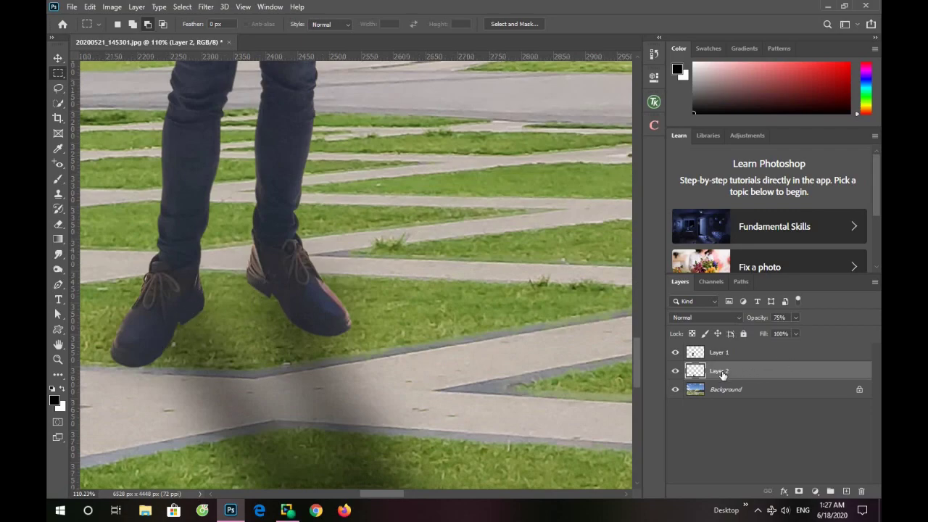
- Paint black brush strokes at 55% opacity around the left shoe on Layer 2
left_click(59, 180)
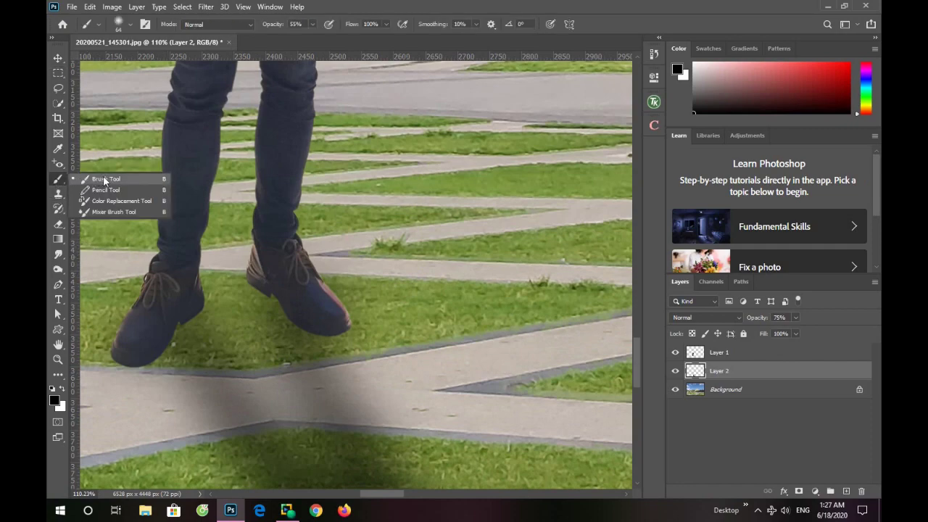
left_click(105, 179)
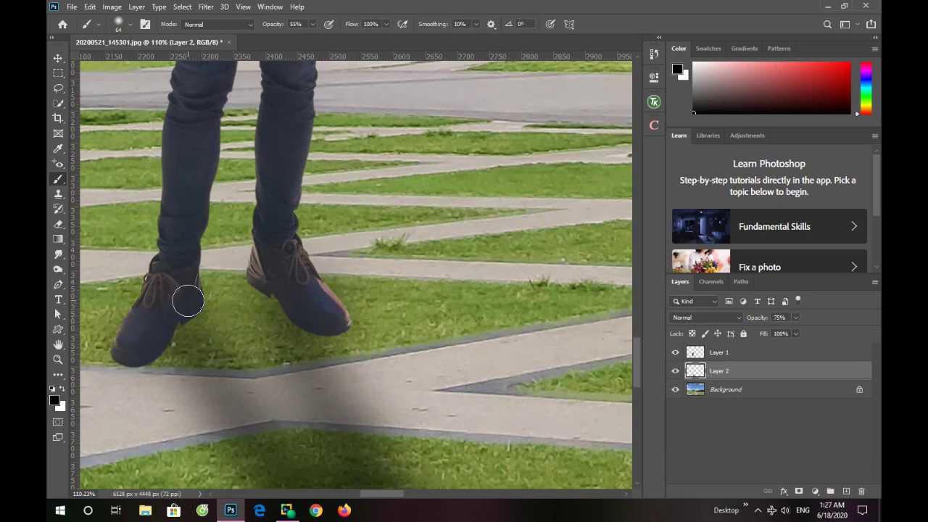
mouse_move(186, 304)
left_mouse_down()
mouse_move(147, 346)
mouse_move(159, 326)
mouse_move(128, 351)
mouse_move(182, 304)
mouse_move(126, 341)
left_mouse_up()
mouse_move(174, 311)
left_mouse_down()
mouse_move(174, 331)
mouse_move(151, 351)
left_mouse_up()
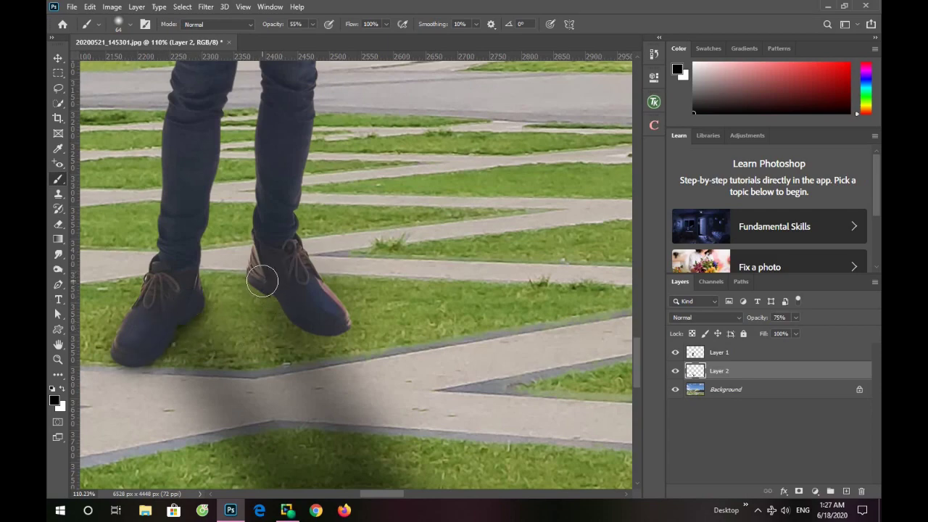
- Paint shadow under the right shoe's heel and sole, plus the grass beside the left shoe
mouse_move(262, 281)
left_mouse_down()
mouse_move(263, 266)
mouse_move(282, 300)
mouse_move(274, 295)
mouse_move(312, 322)
mouse_move(331, 315)
mouse_move(332, 327)
mouse_move(304, 321)
mouse_move(317, 319)
mouse_move(270, 284)
left_mouse_up()
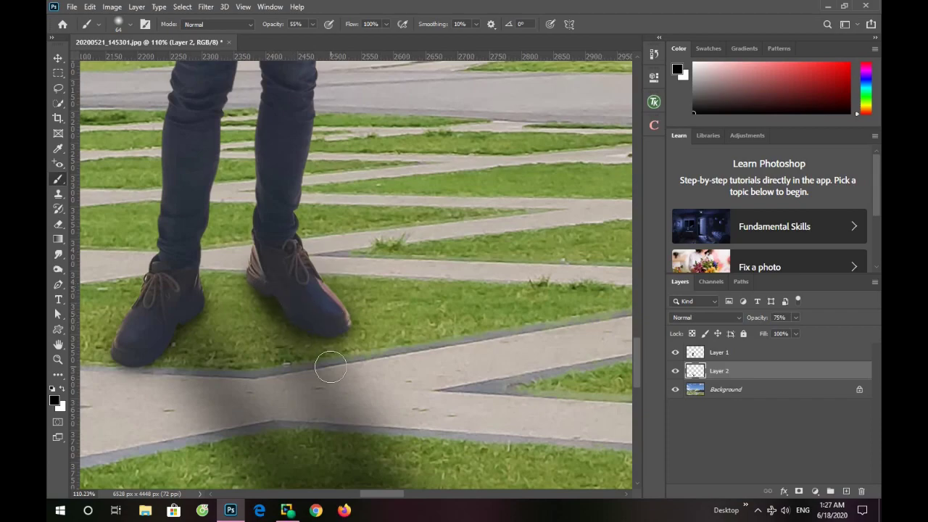
scroll(327, 368, "down", 2, "alt")
left_click_drag(301, 335, 298, 335)
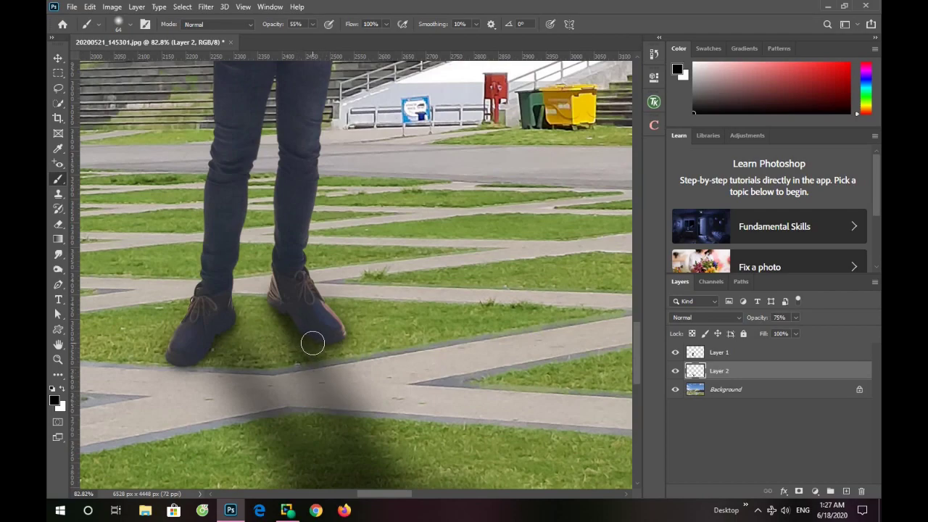
left_click_drag(223, 328, 239, 351)
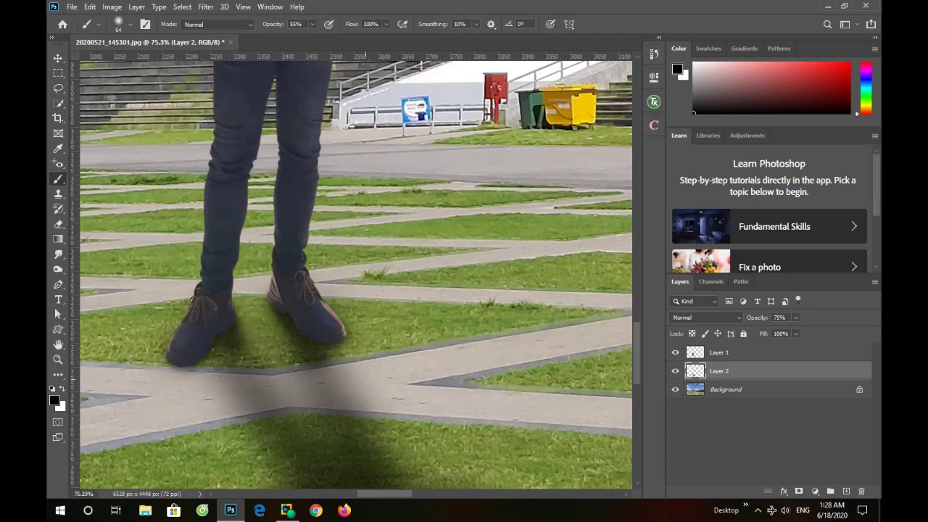
scroll(410, 401, "down", 2)
scroll(411, 404, "down", 2)
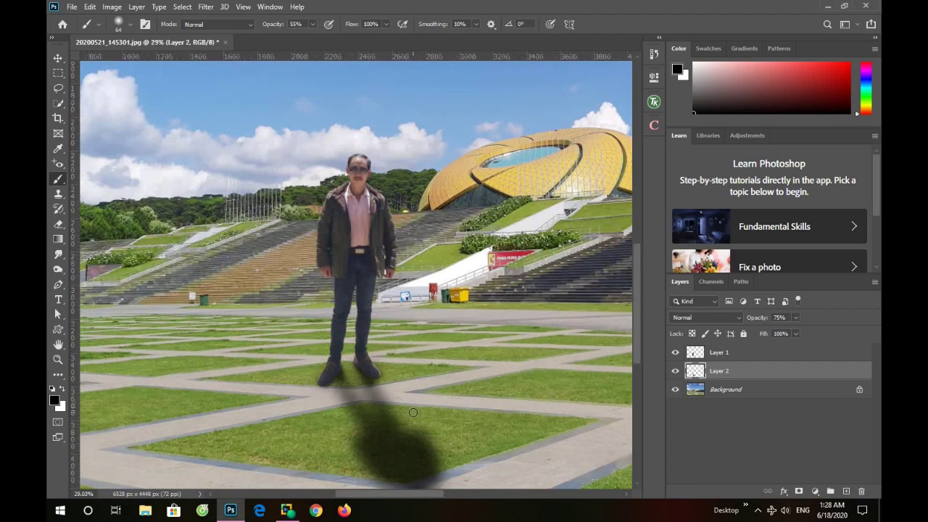
- Fade Layer 2's shadow from 75% down to 61% opacity
scroll(412, 414, "up", 1)
scroll(414, 417, "up", 1)
scroll(414, 417, "down", 1)
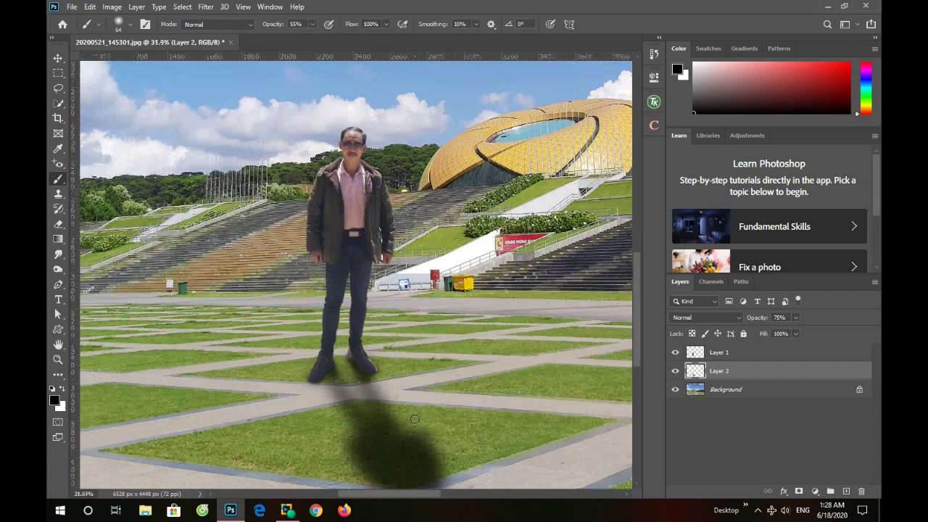
left_click(796, 319)
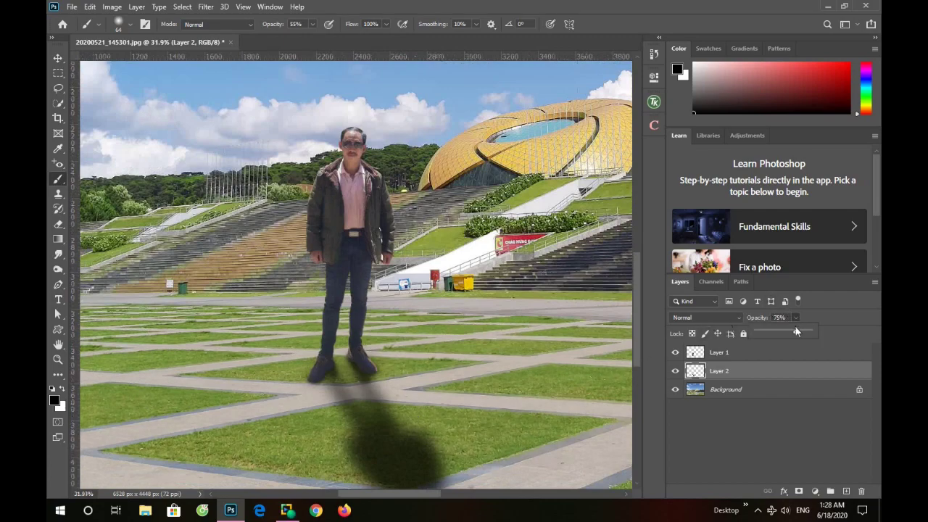
left_click_drag(795, 333, 790, 333)
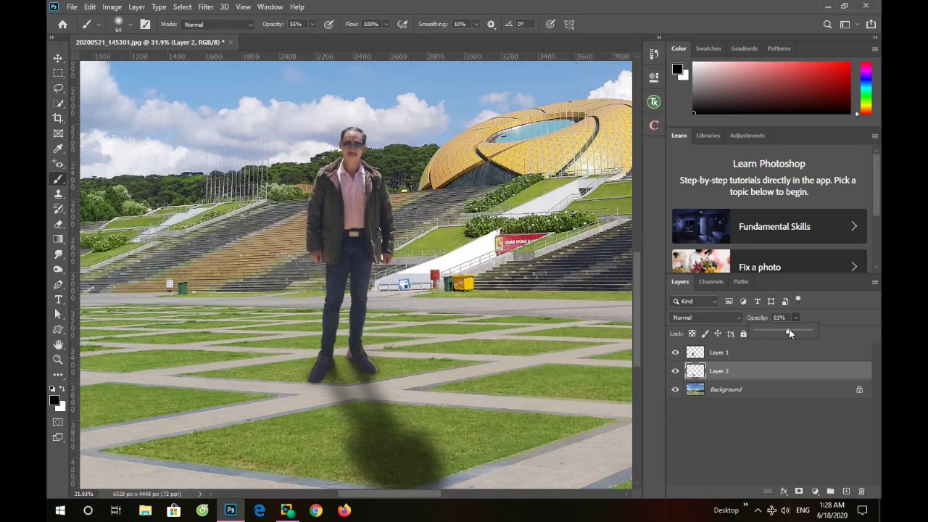
scroll(404, 403, "up", 1)
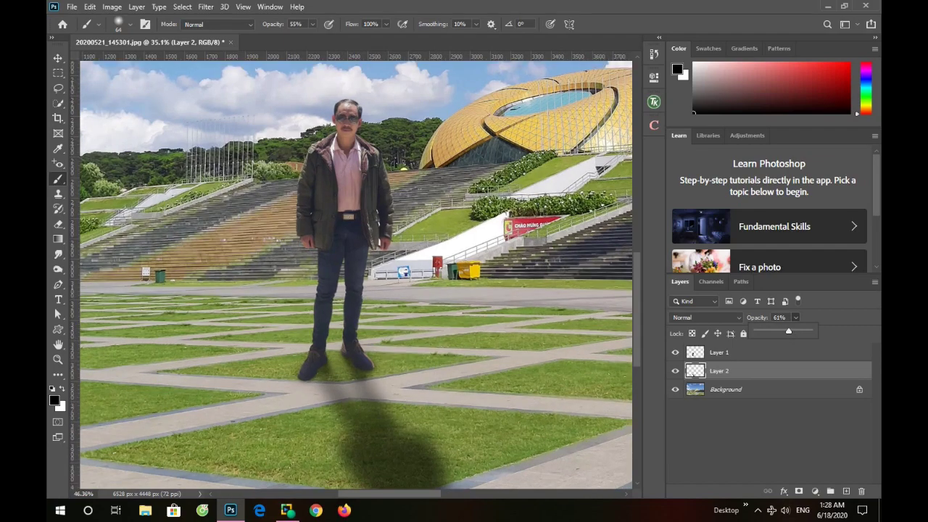
scroll(404, 403, "up", 3)
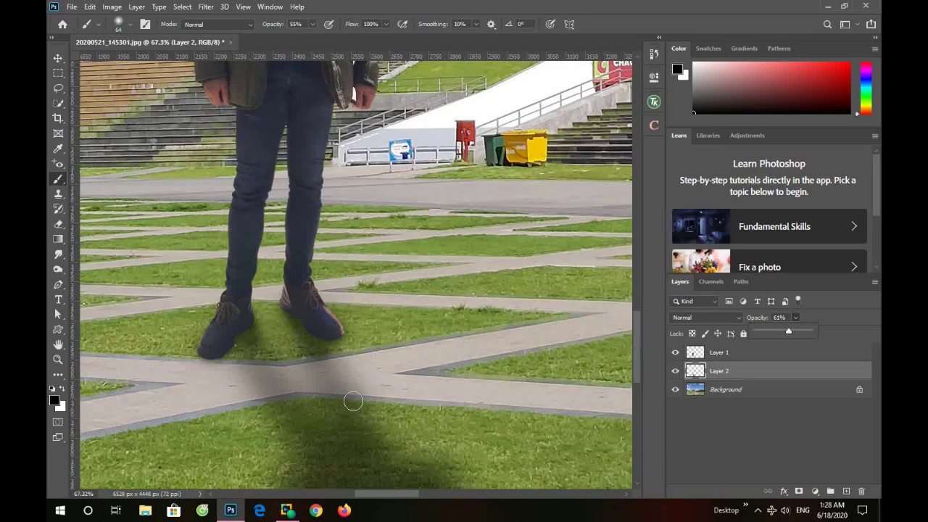
scroll(353, 401, "down", 1)
scroll(353, 398, "down", 2)
scroll(286, 366, "up", 3)
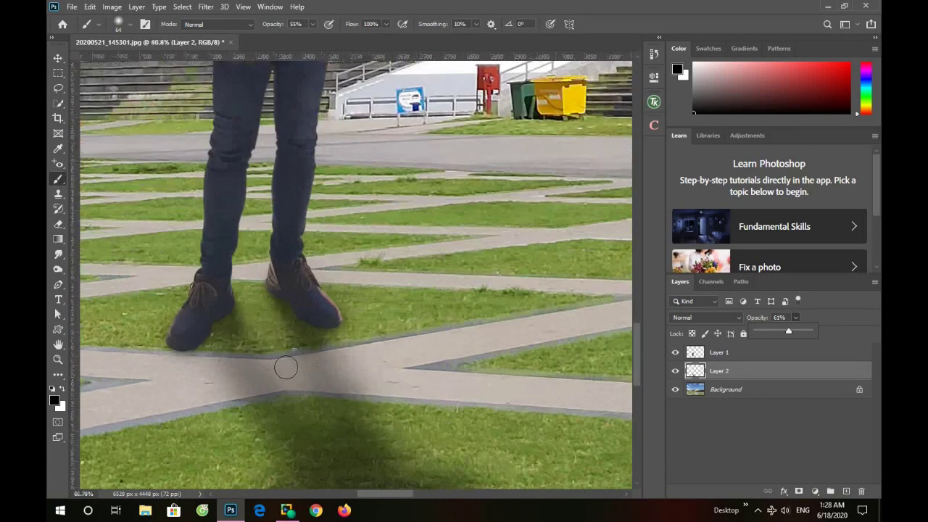
scroll(256, 363, "up", 2)
scroll(256, 364, "down", 1)
scroll(256, 363, "down", 2)
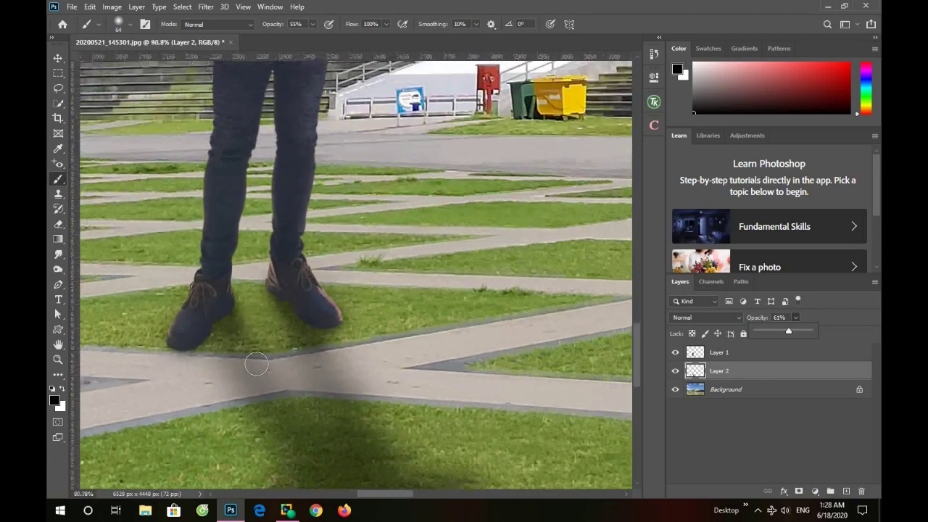
scroll(256, 363, "down", 1)
scroll(256, 364, "down", 1)
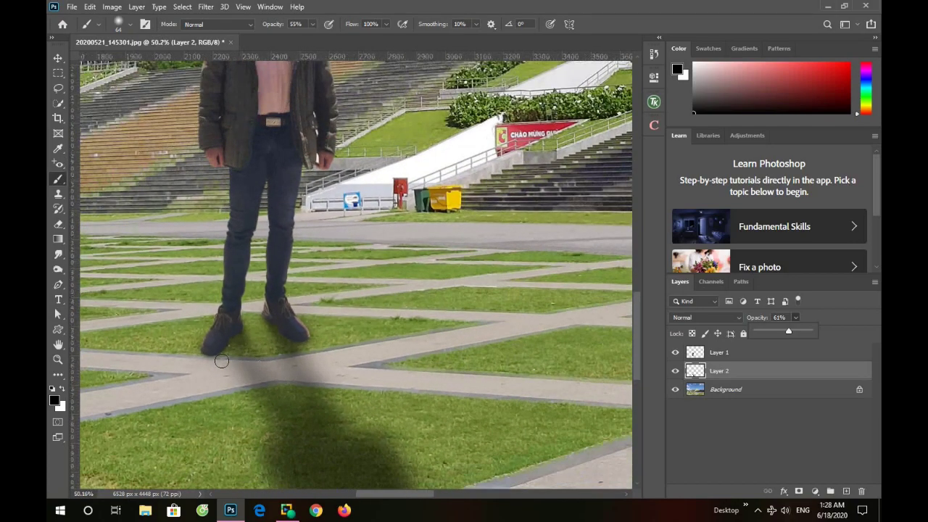
scroll(255, 371, "down", 2)
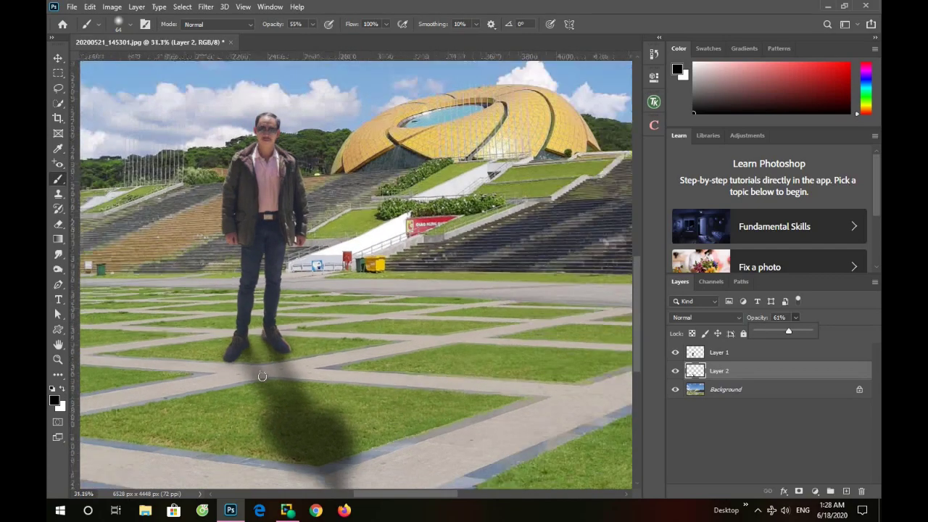
scroll(261, 381, "down", 1)
scroll(267, 391, "down", 1)
scroll(267, 391, "down", 1)
scroll(268, 395, "down", 1)
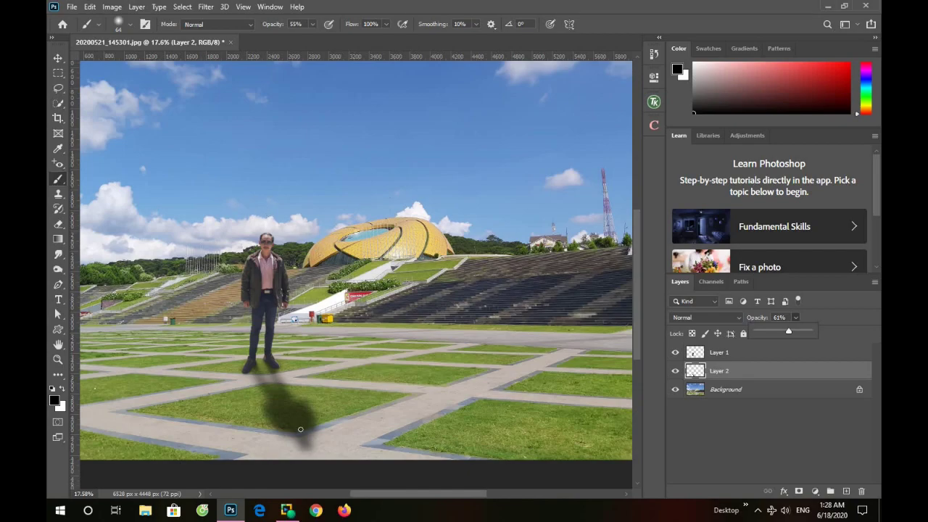
scroll(300, 429, "up", 2)
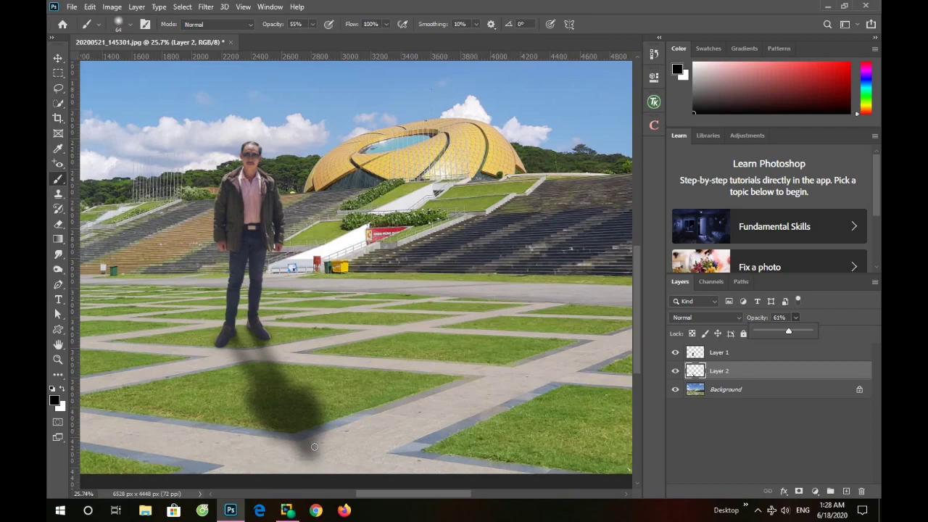
scroll(297, 395, "down", 3)
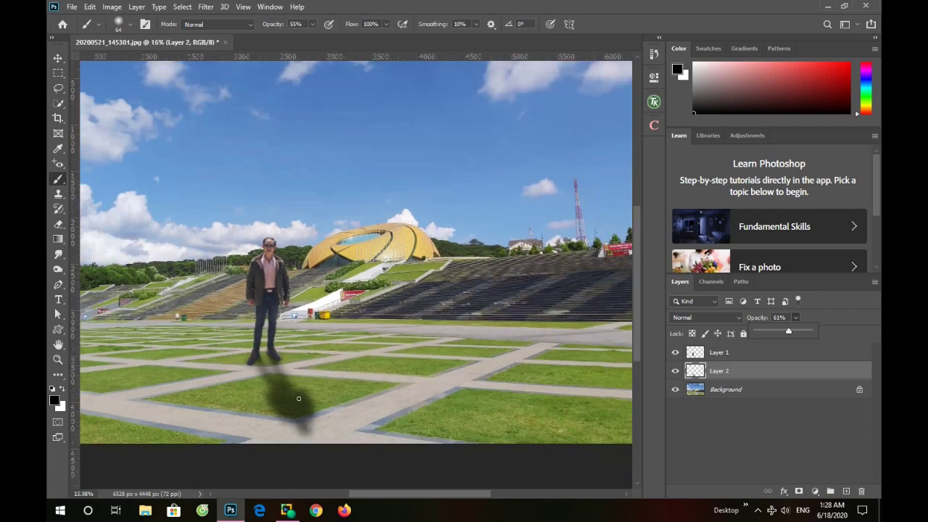
scroll(298, 398, "down", 1)
scroll(297, 401, "down", 1)
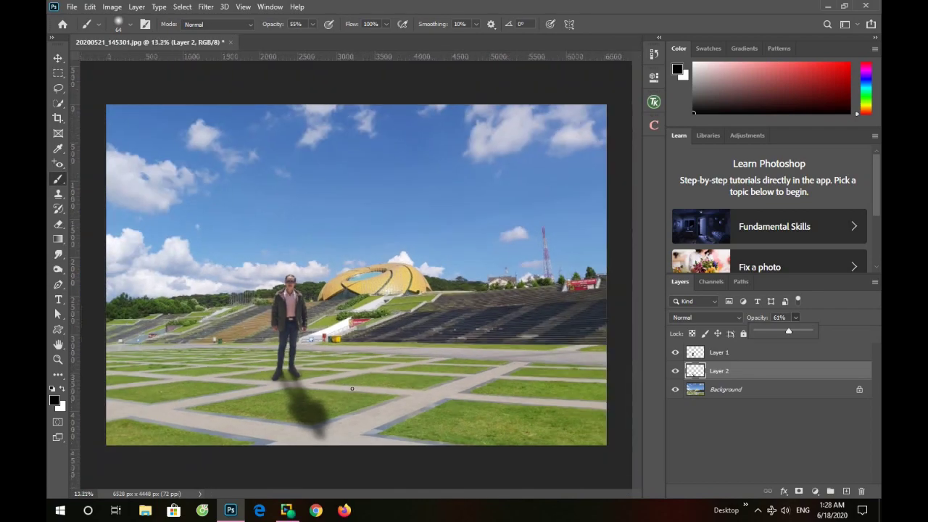